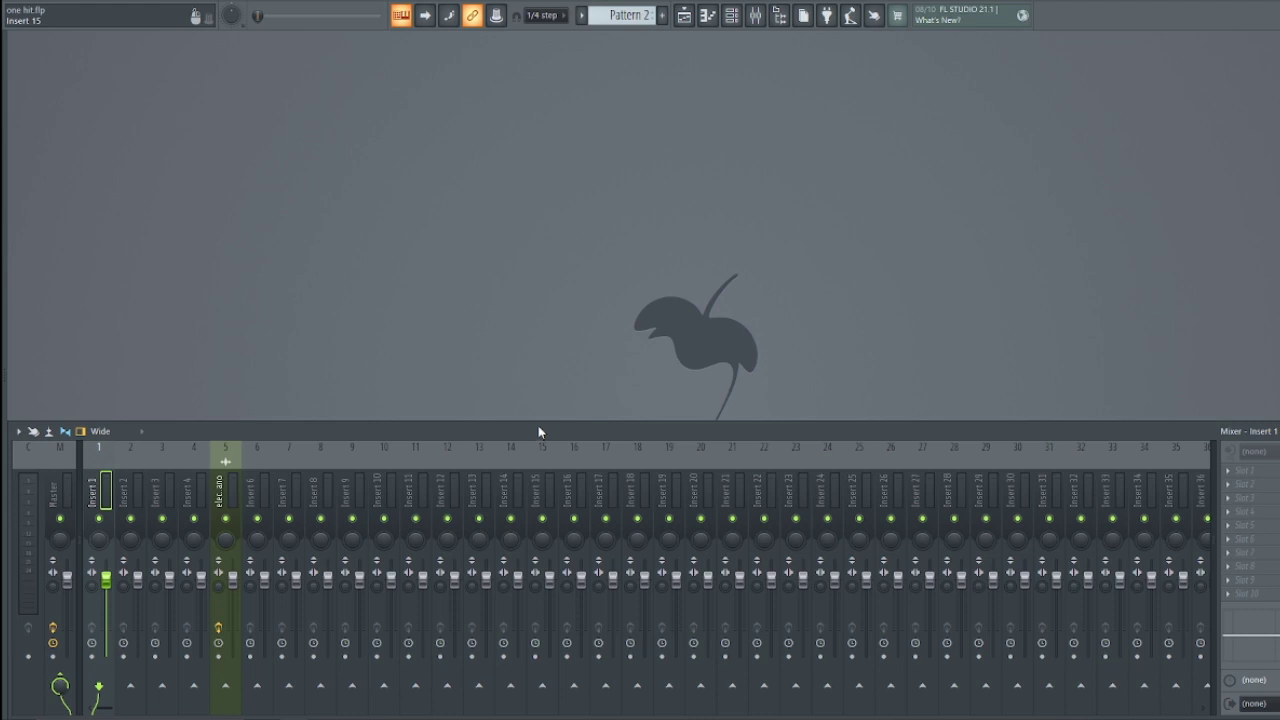
Open FL Keys in the piano roll from the Channel rack and zoom out horizontally.
left_click(731, 15)
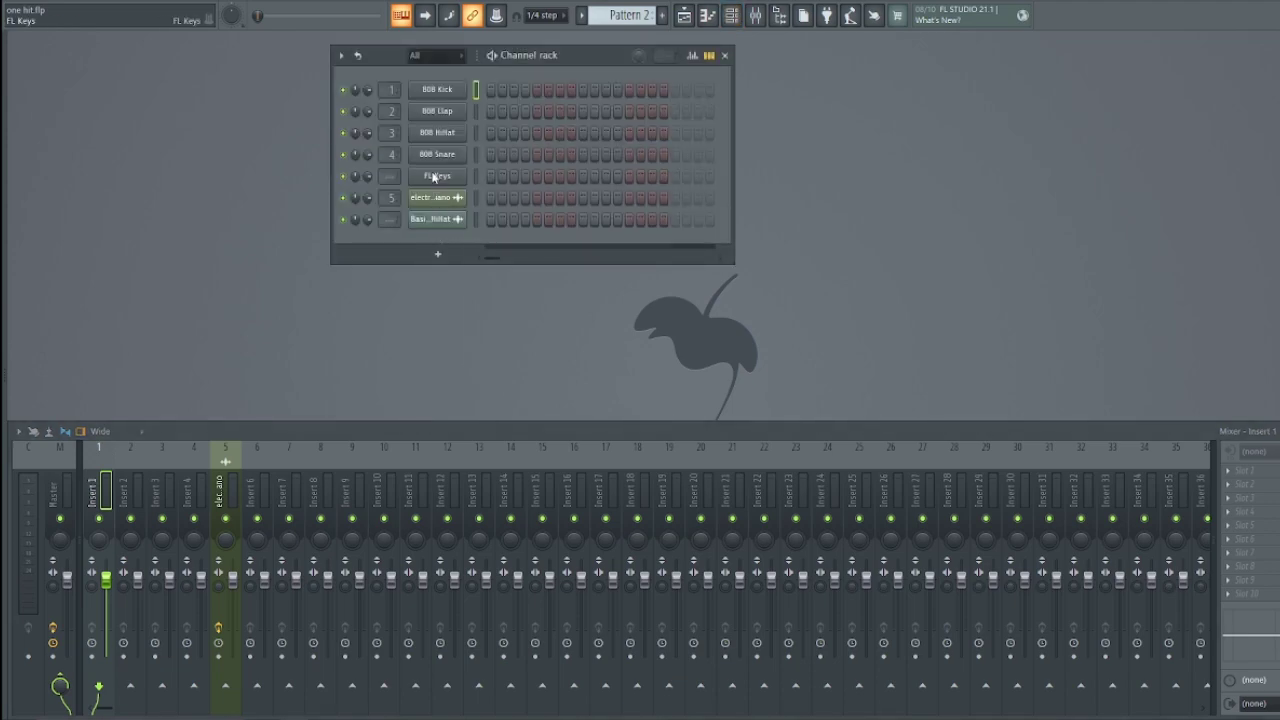
right_click(438, 175)
left_click(486, 183)
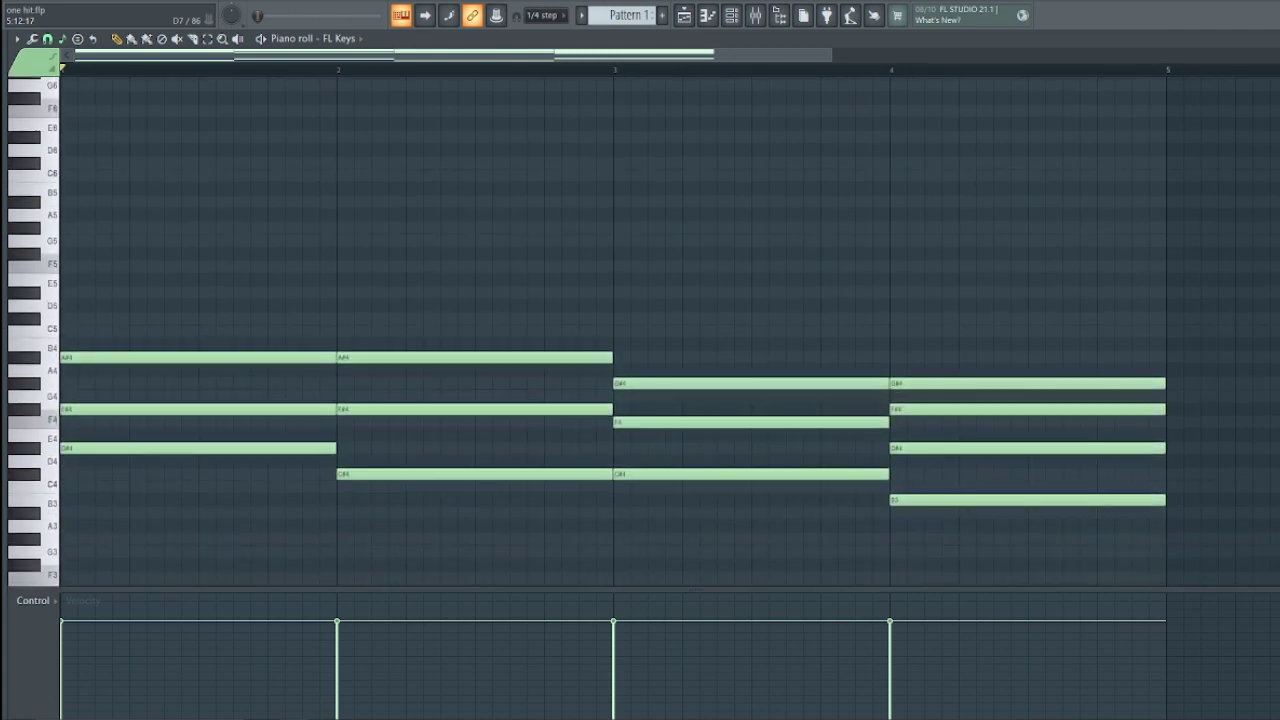
left_click_drag(830, 50, 1260, 52)
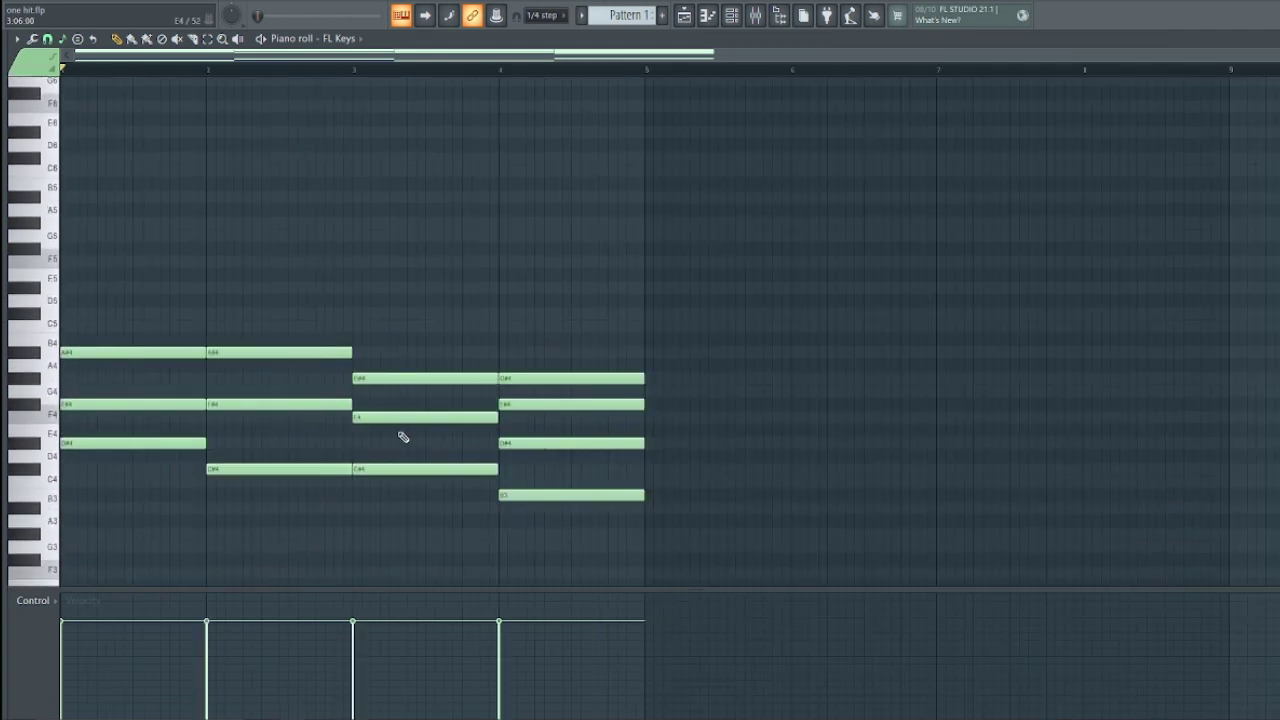
Snap to the F Minor Natural (Aeolian) scale, select all notes and drag the chords up.
left_click(64, 40)
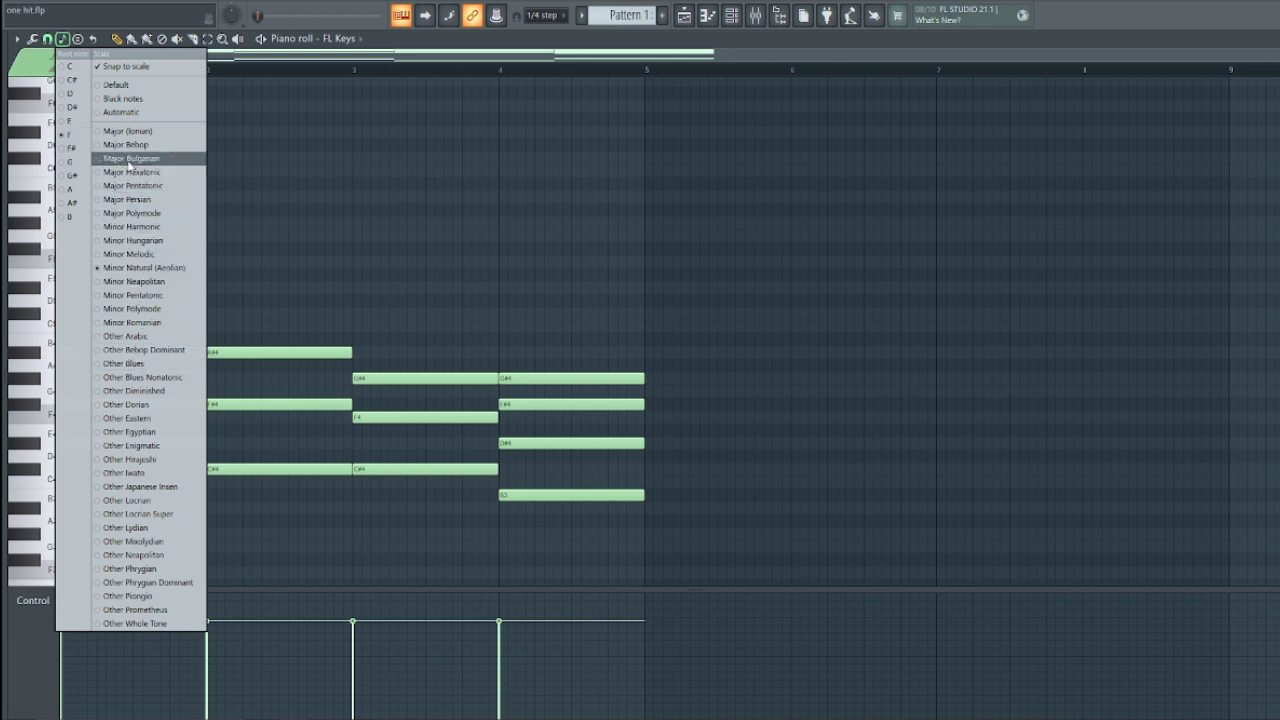
left_click(128, 278)
key("ctrl+a")
left_click(48, 38)
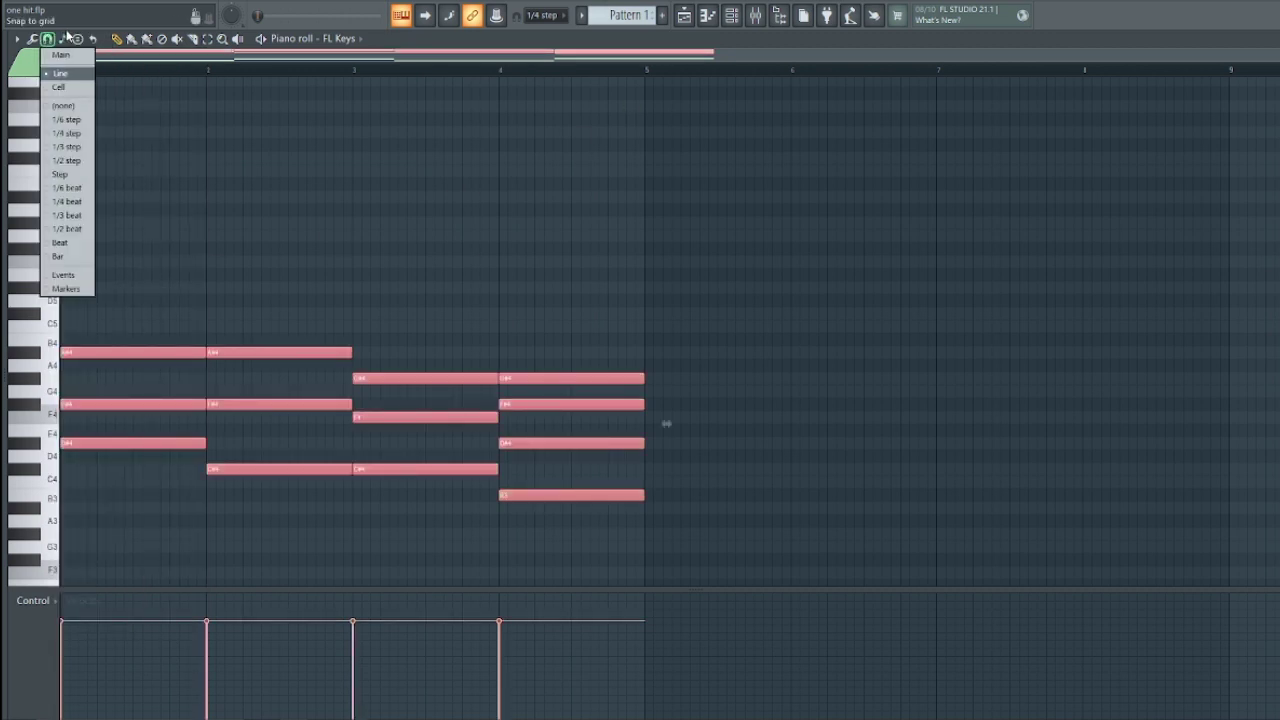
left_click(62, 38)
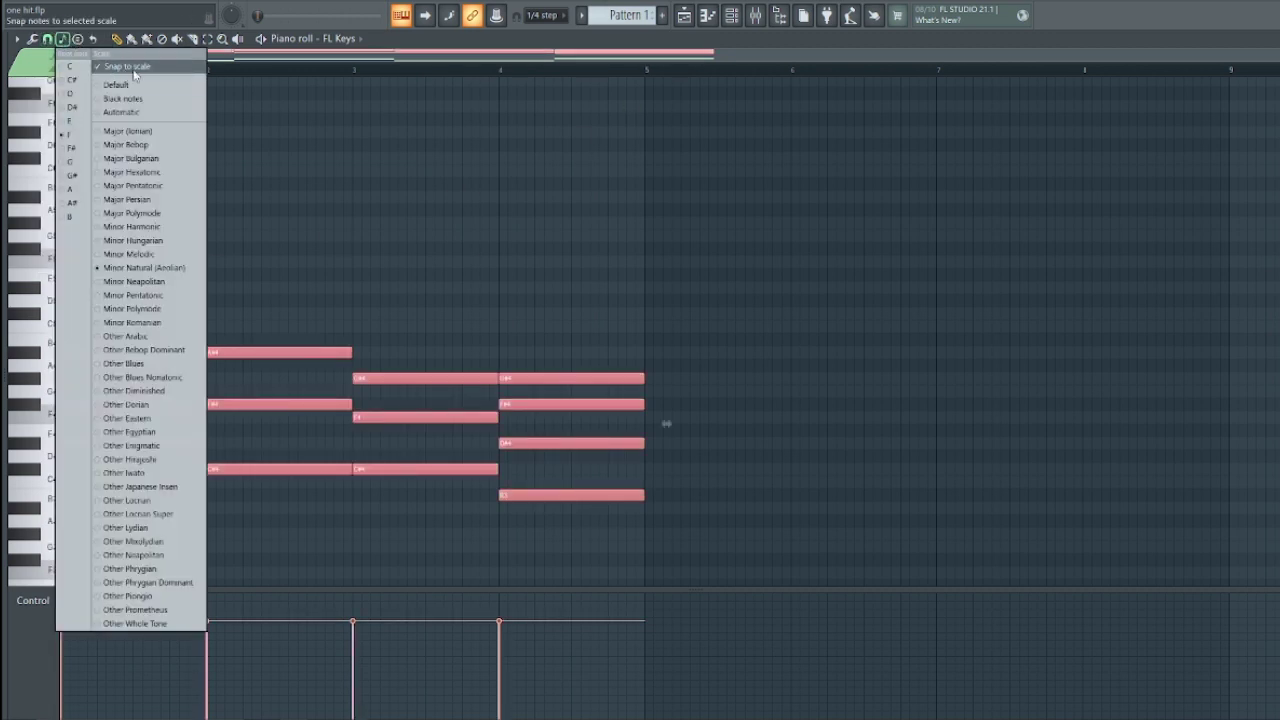
left_click(122, 67)
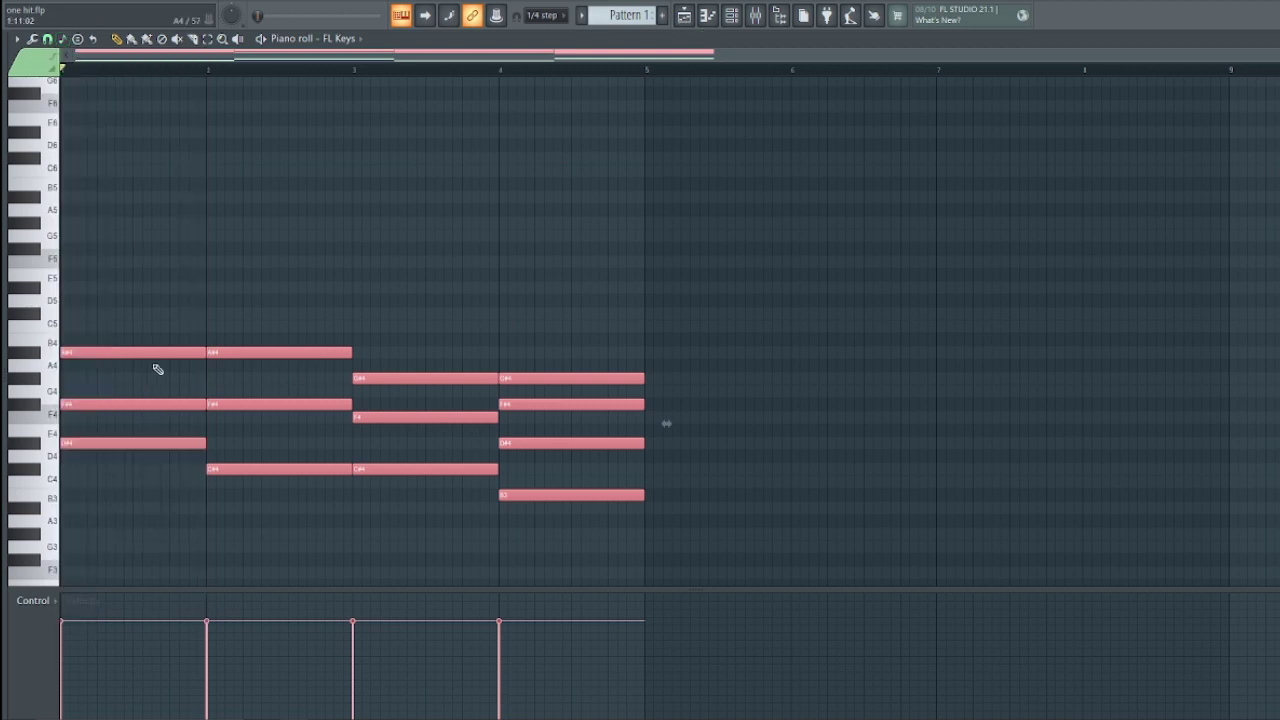
mouse_move(86, 352)
left_mouse_down()
mouse_move(86, 300)
mouse_move(80, 334)
left_mouse_up()
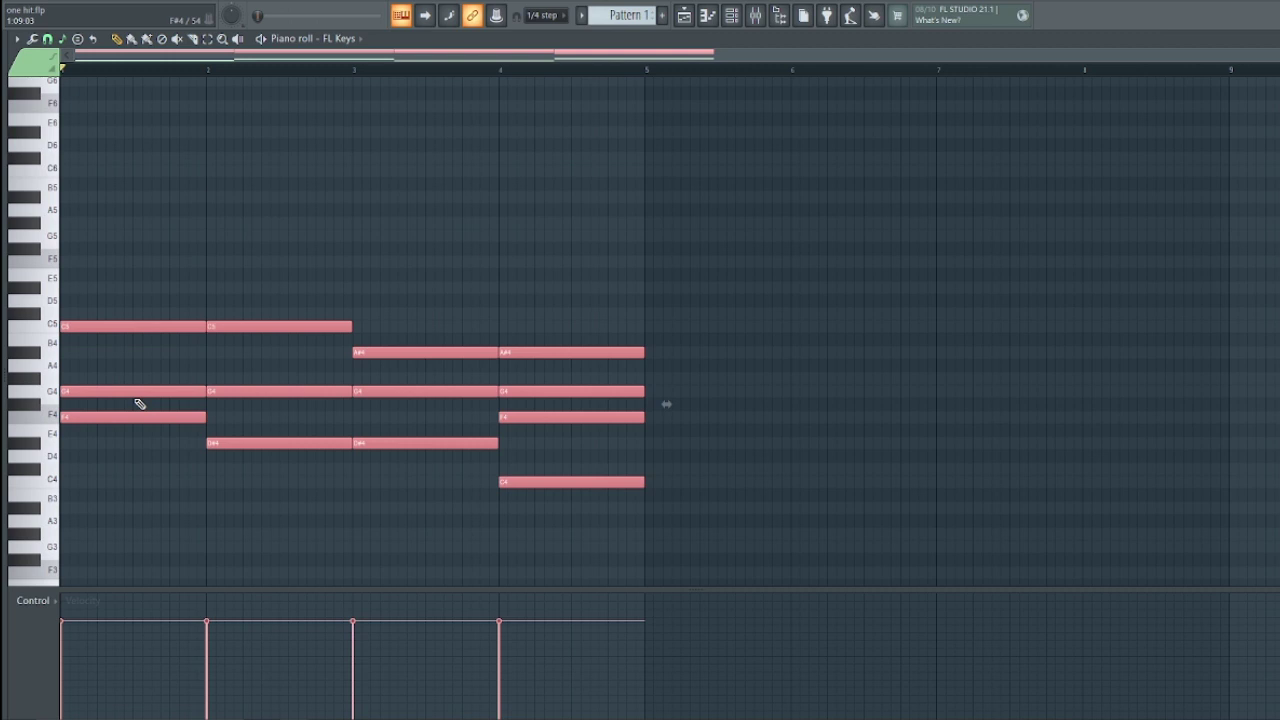
Undo the extra pitch moves so the lowest chord note sits on C#4.
key("ctrl+z")
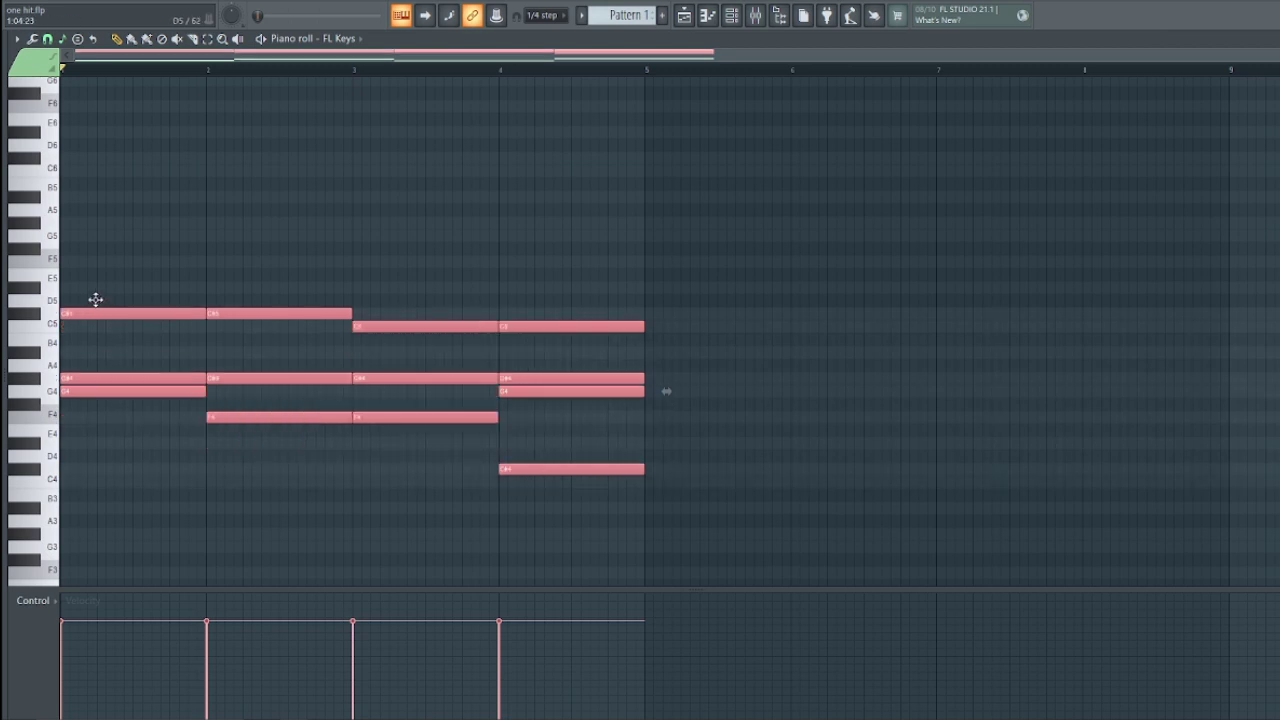
key("ctrl+z")
key("ctrl+z")
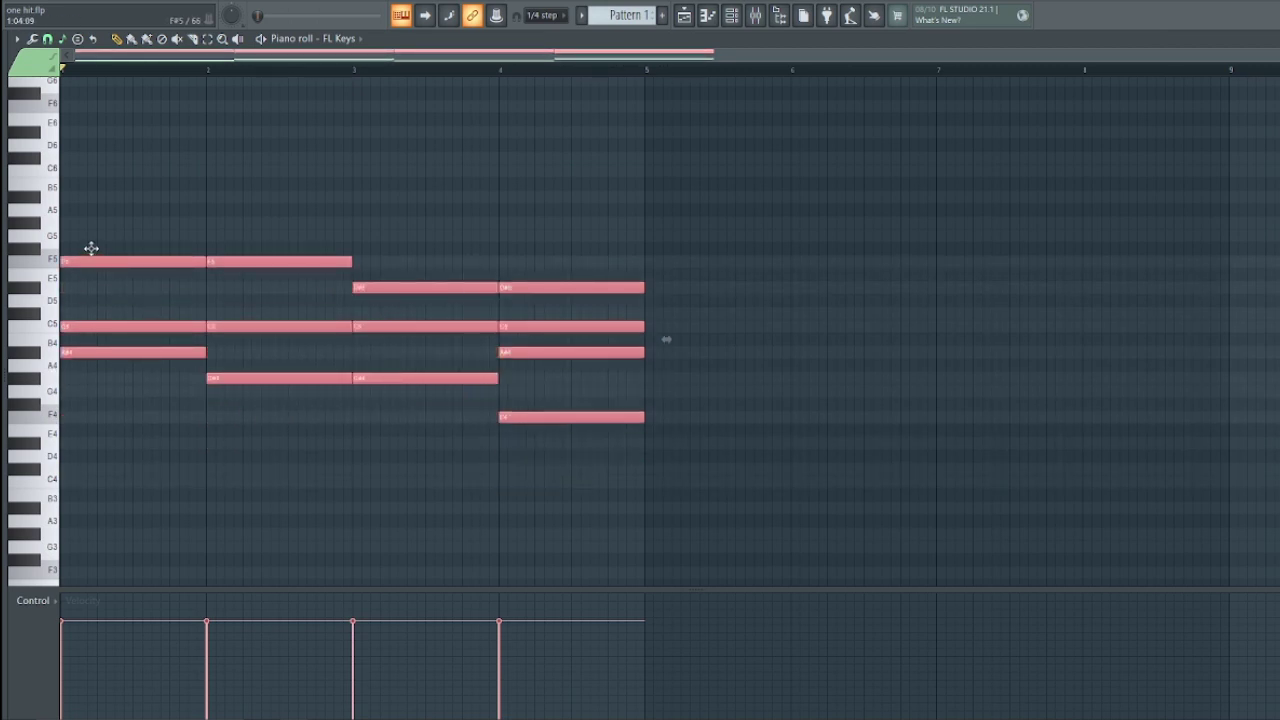
key("ctrl+z")
key("ctrl+z")
key("ctrl+z")
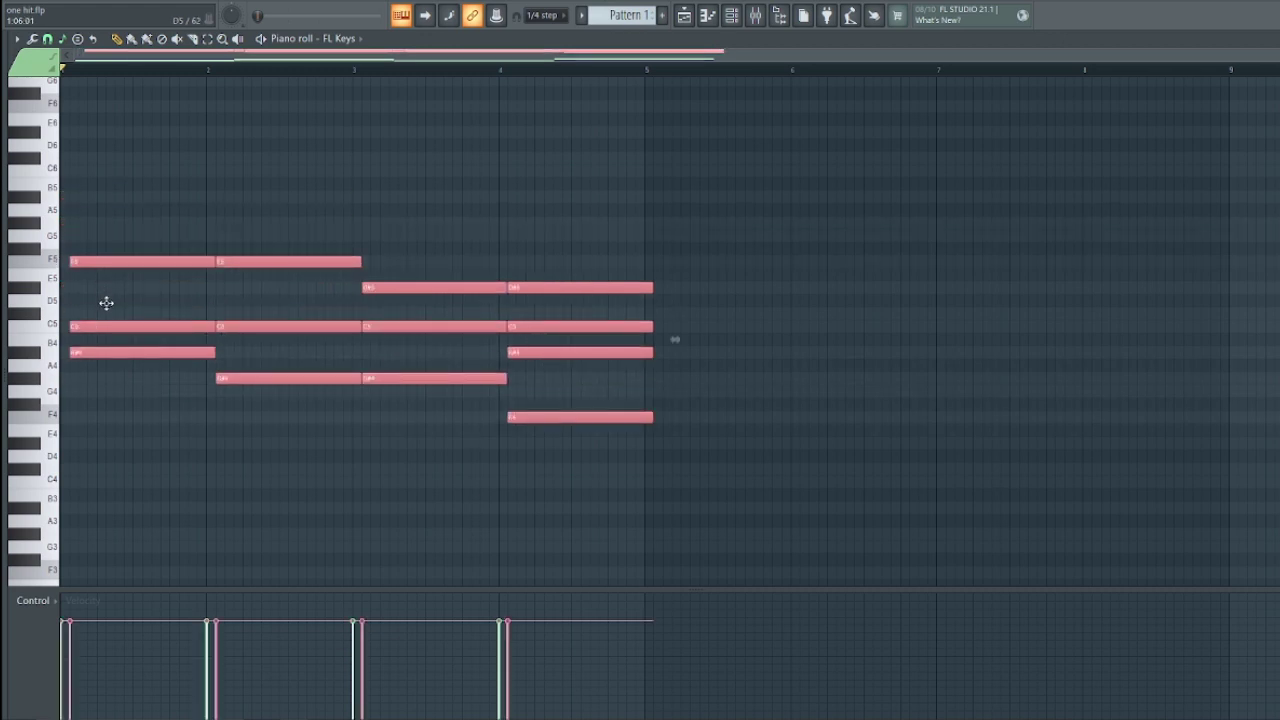
key("ctrl+z")
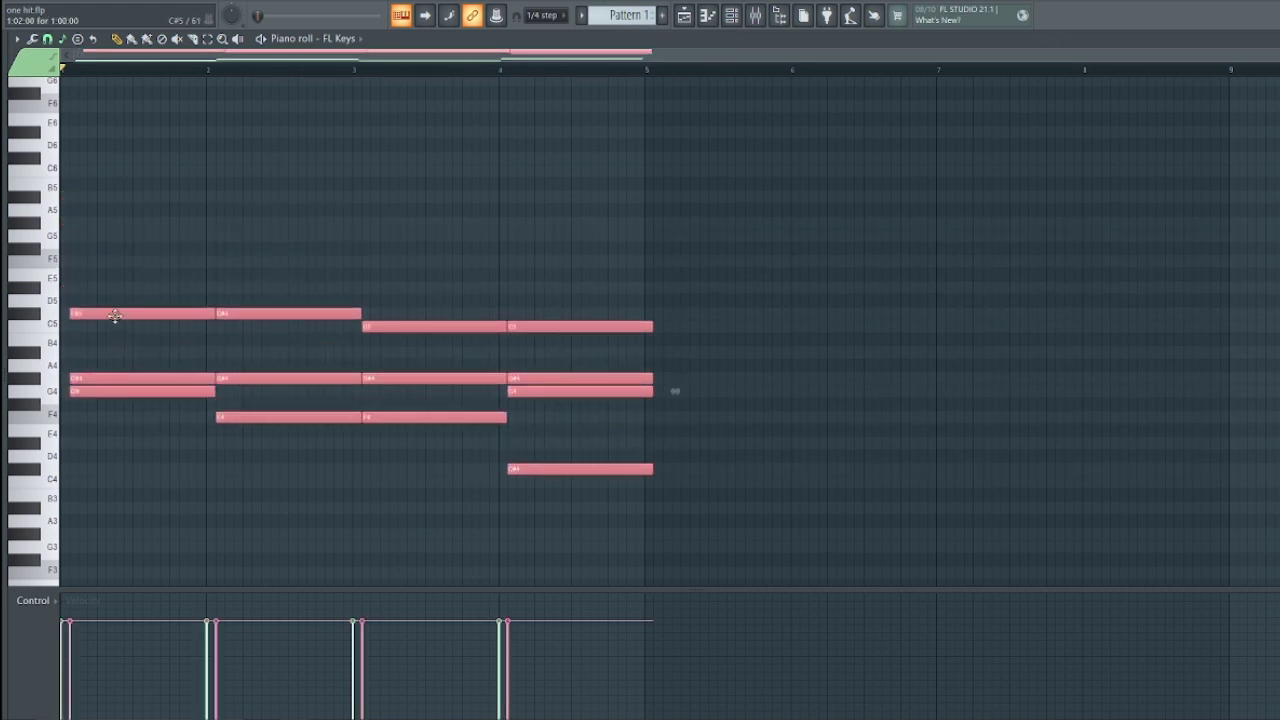
key("ctrl+z")
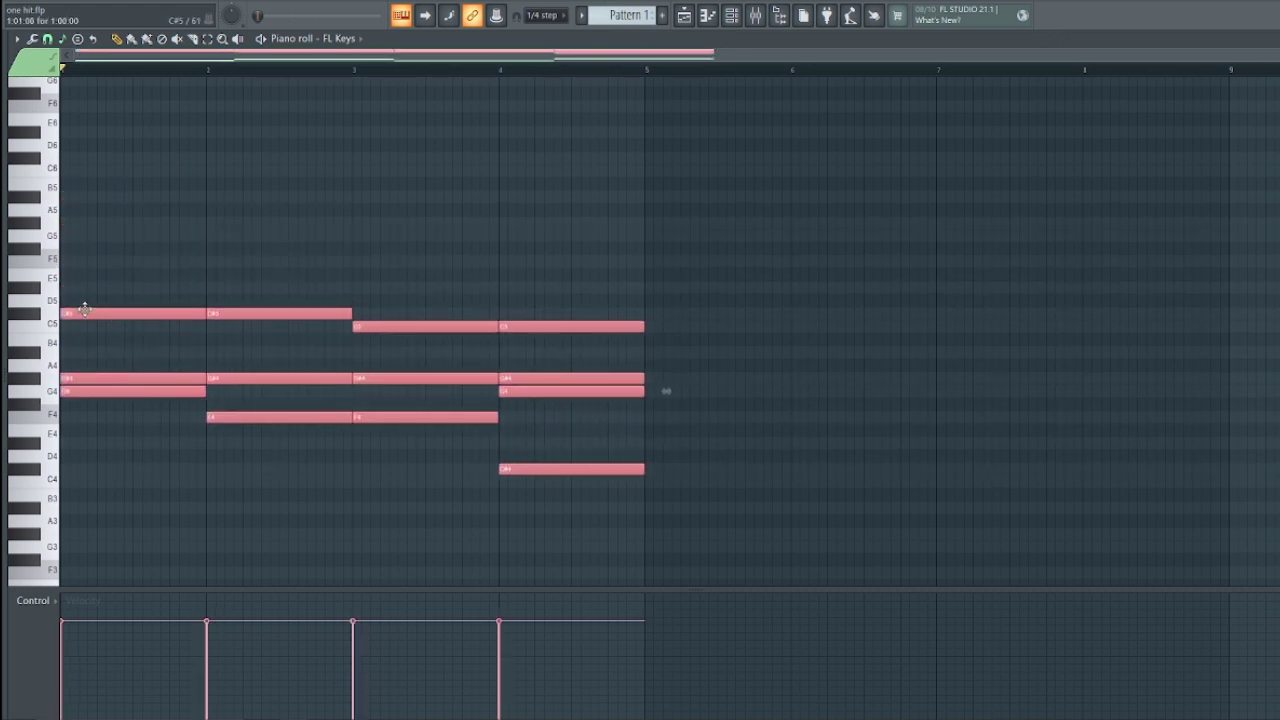
key("ctrl+z")
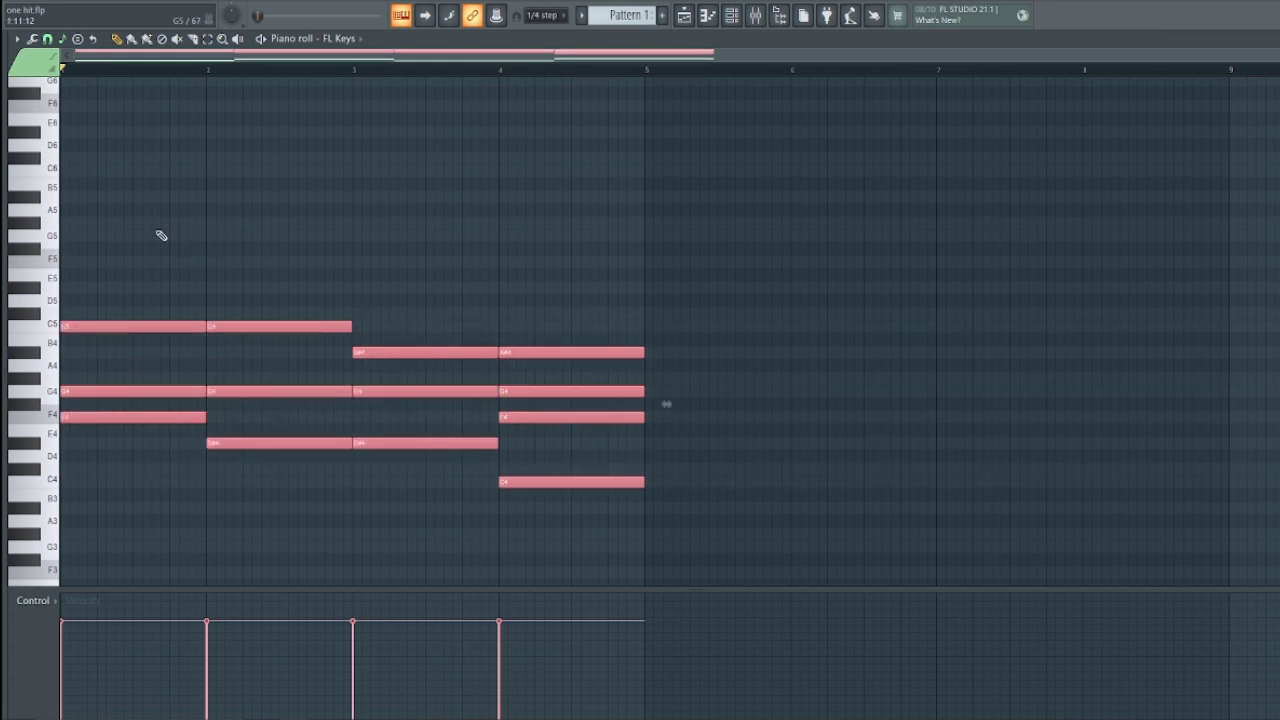
left_click(62, 38)
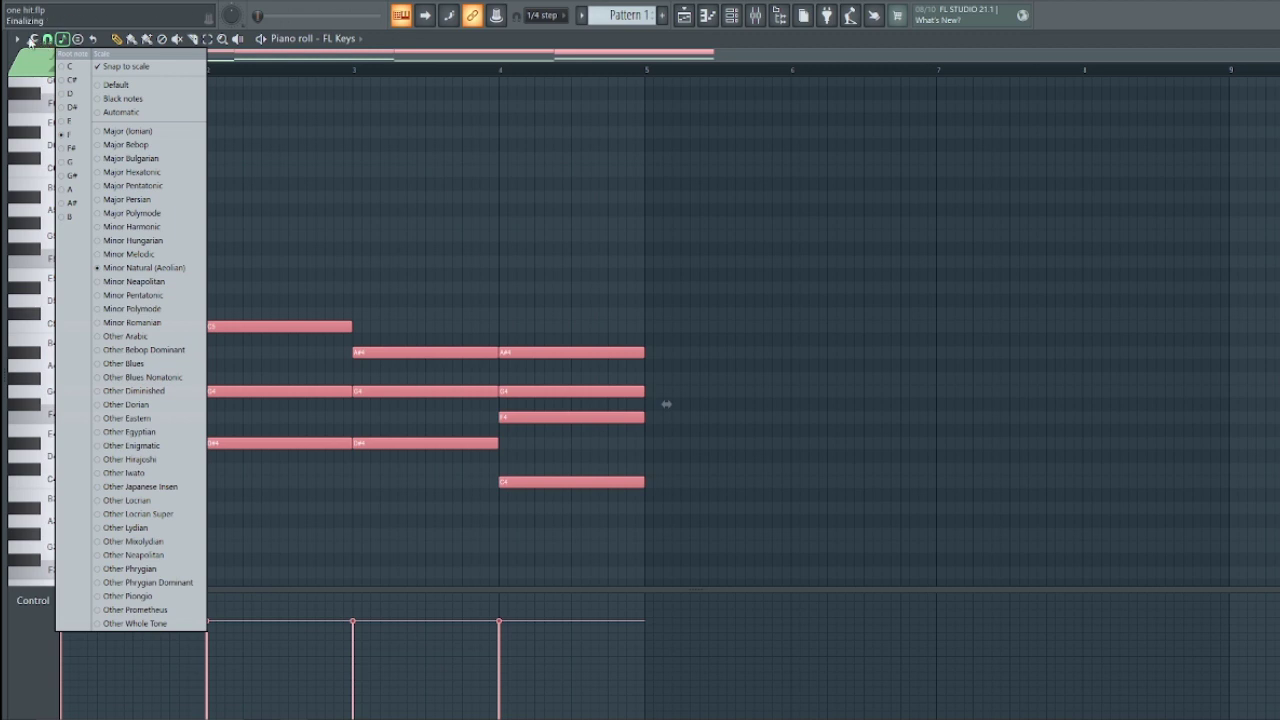
left_click(16, 38)
mouse_move(60, 110)
mouse_move(234, 325)
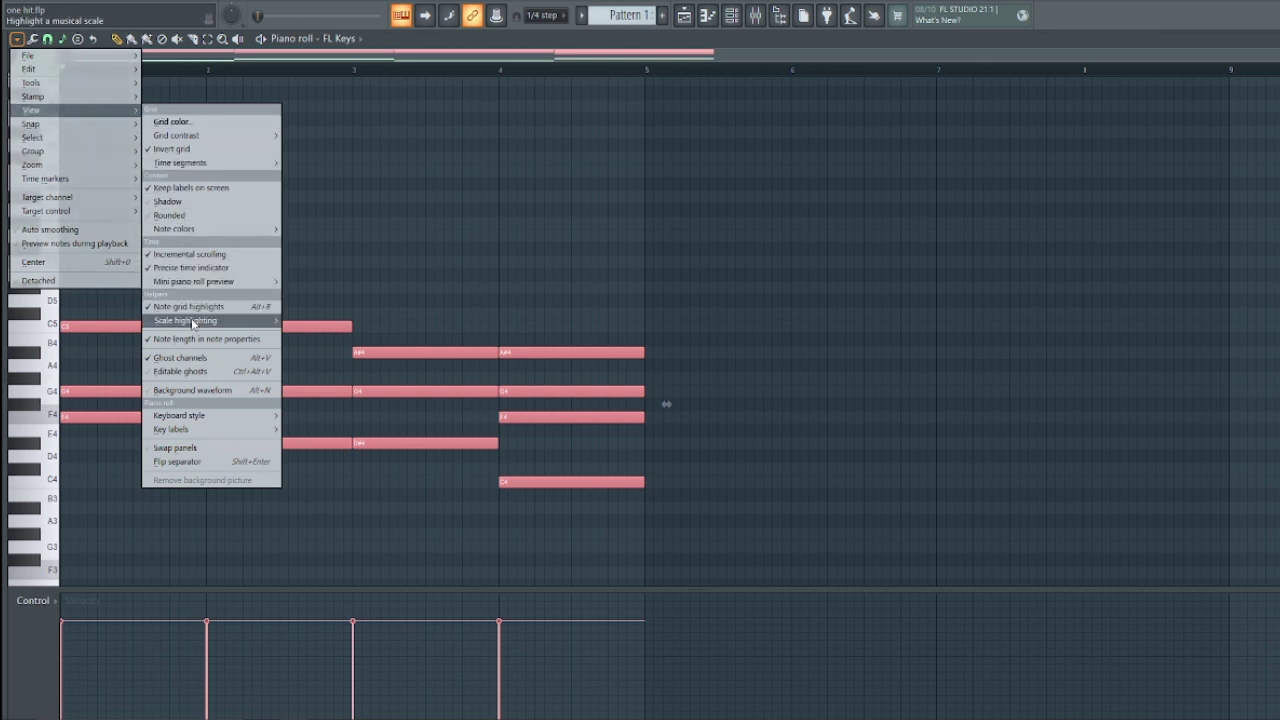
mouse_move(194, 322)
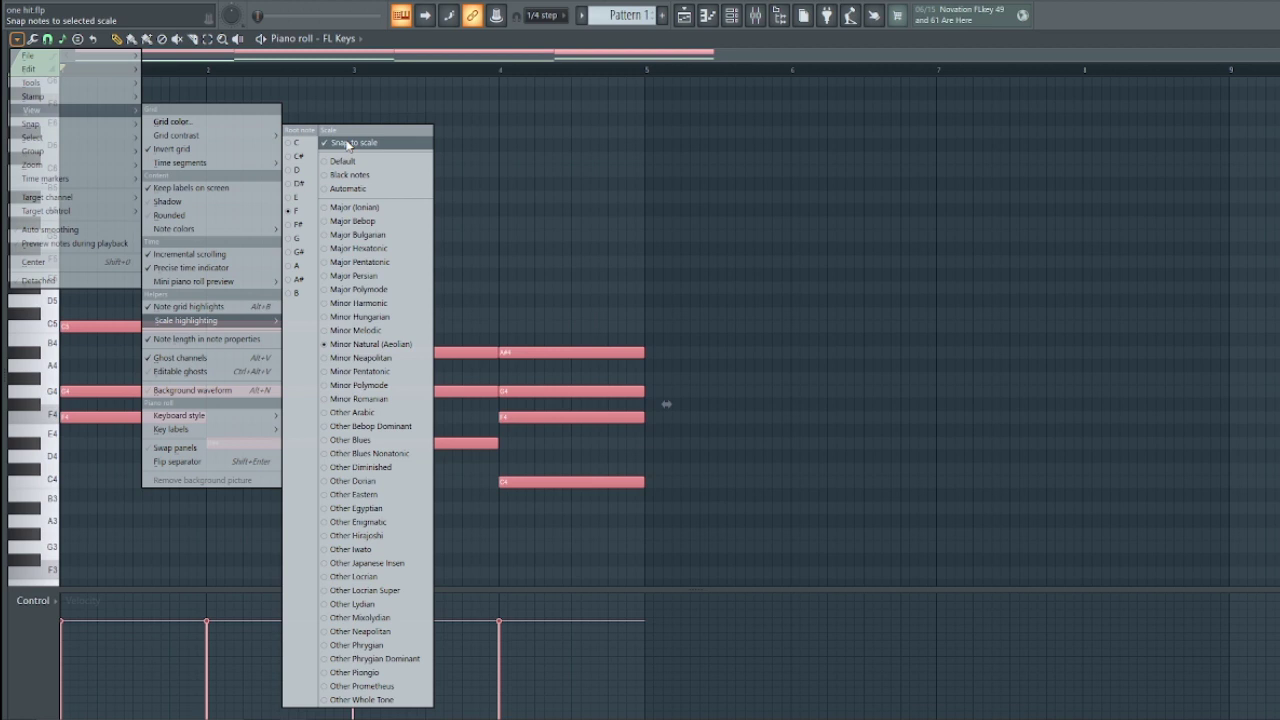
left_click(773, 56)
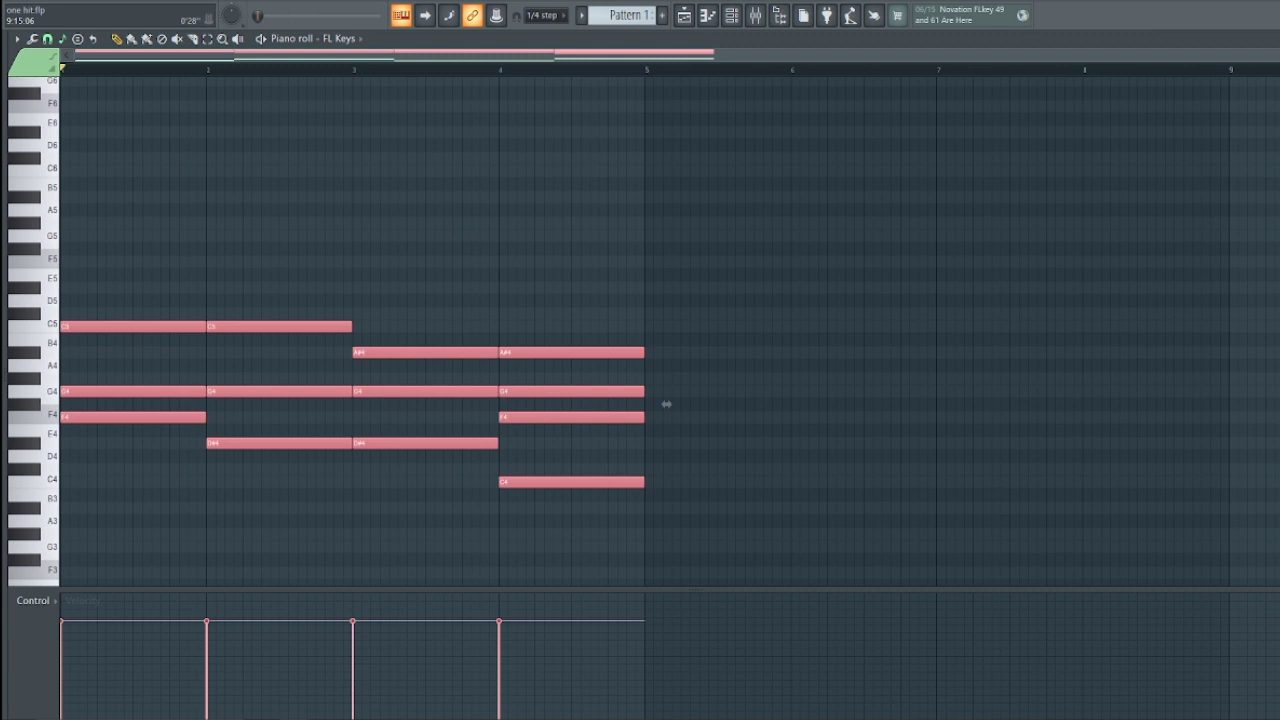
Stop playback and try a randomized arpeggio on the chords, rerolling it three times.
key("space")
left_click(33, 40)
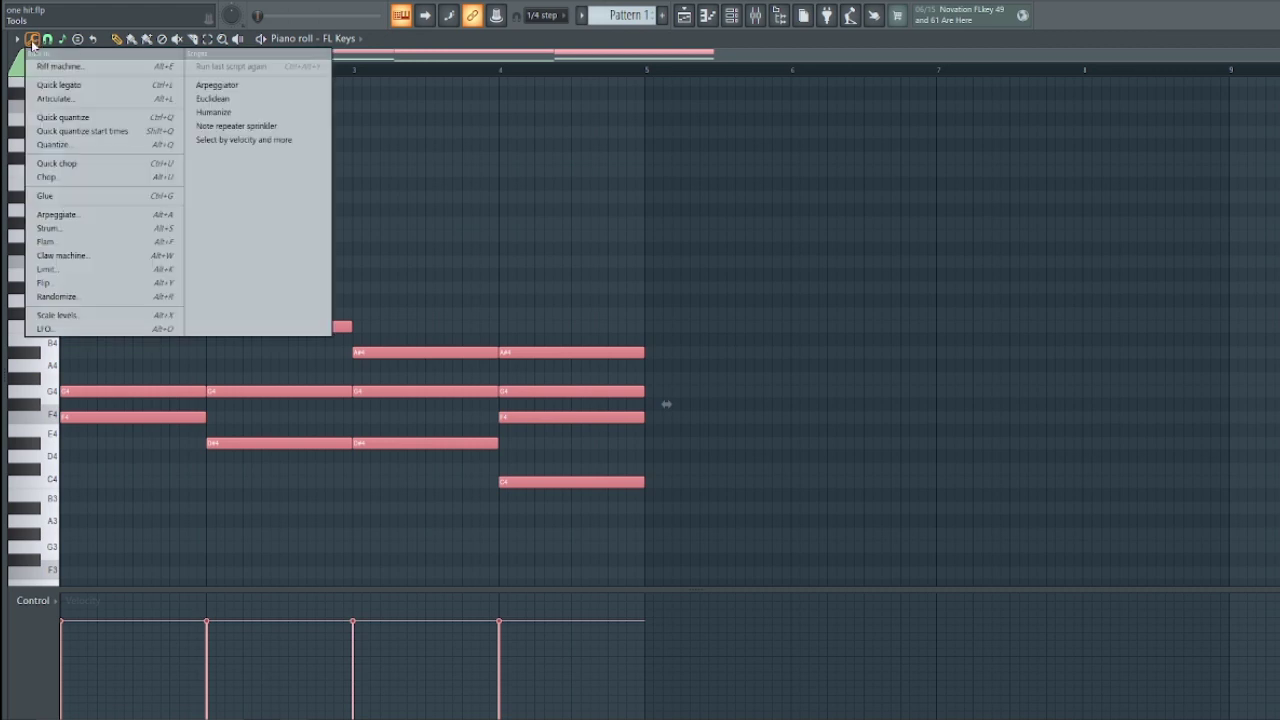
left_click(253, 89)
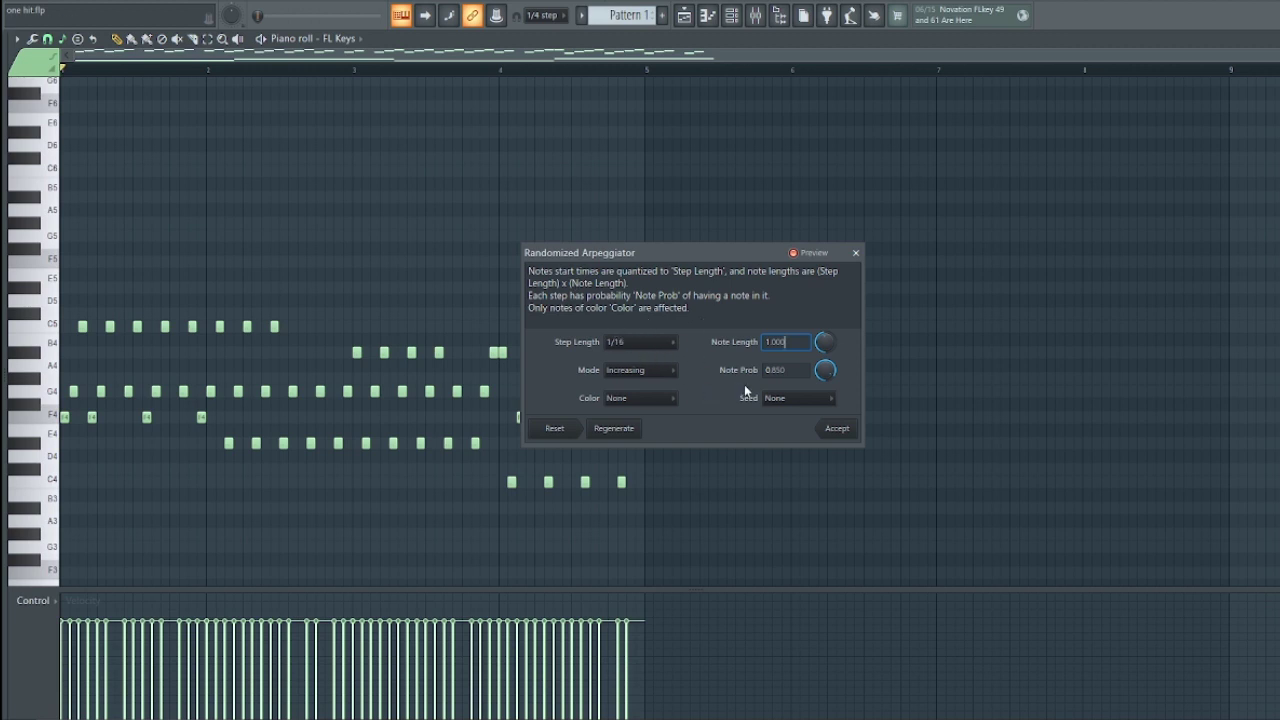
left_click(614, 430)
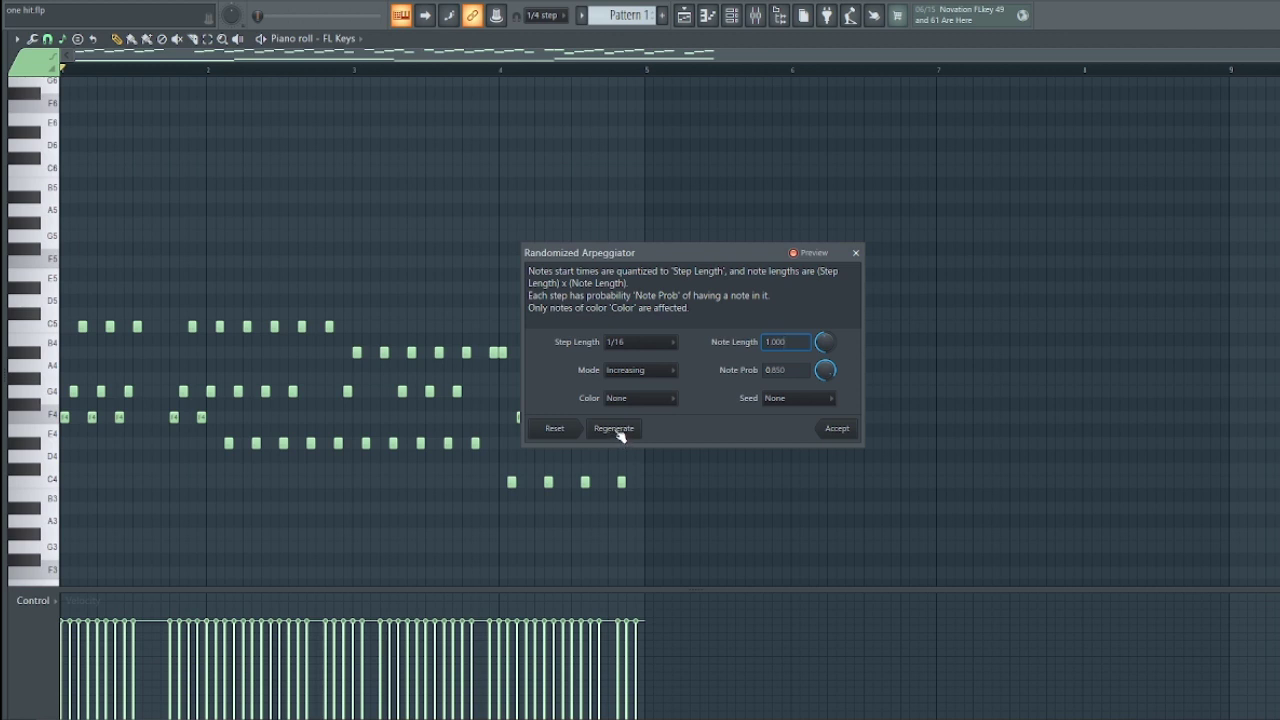
left_click(614, 429)
left_click(614, 429)
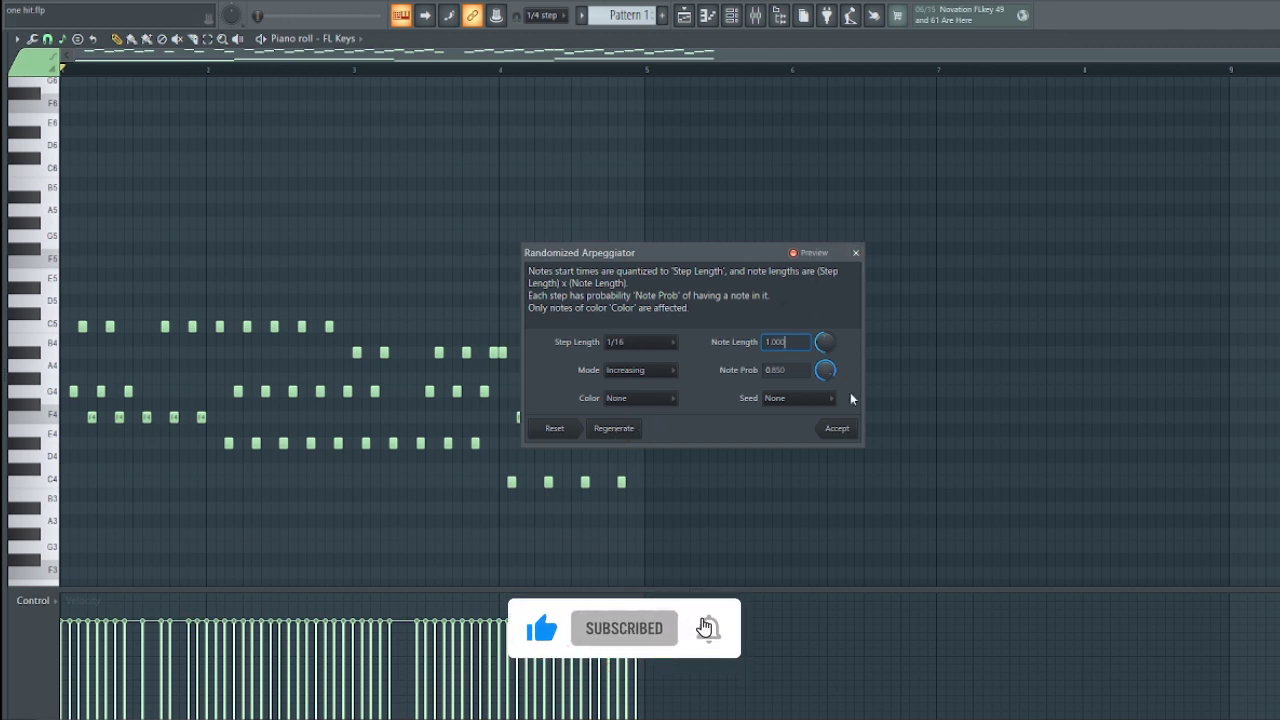
Discard the arpeggio to keep the block chords and dismiss the reopened Tools menu.
left_click(855, 252)
left_click(33, 38)
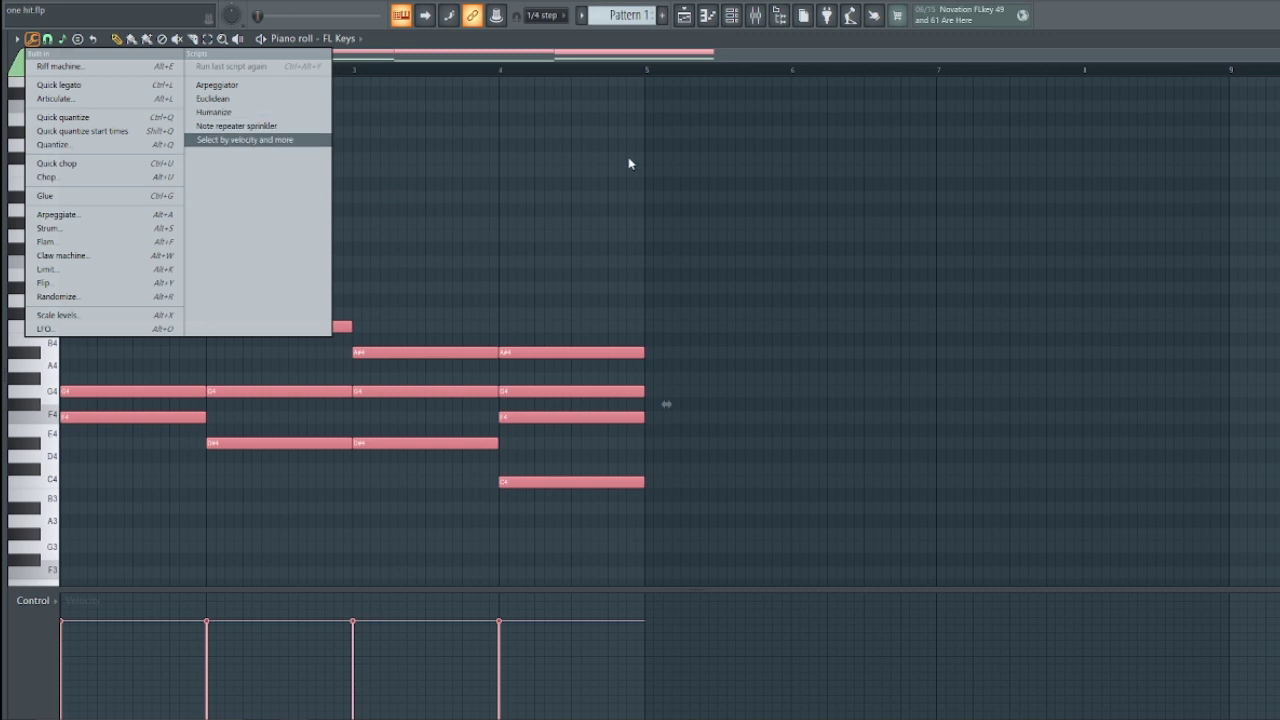
key("Escape")
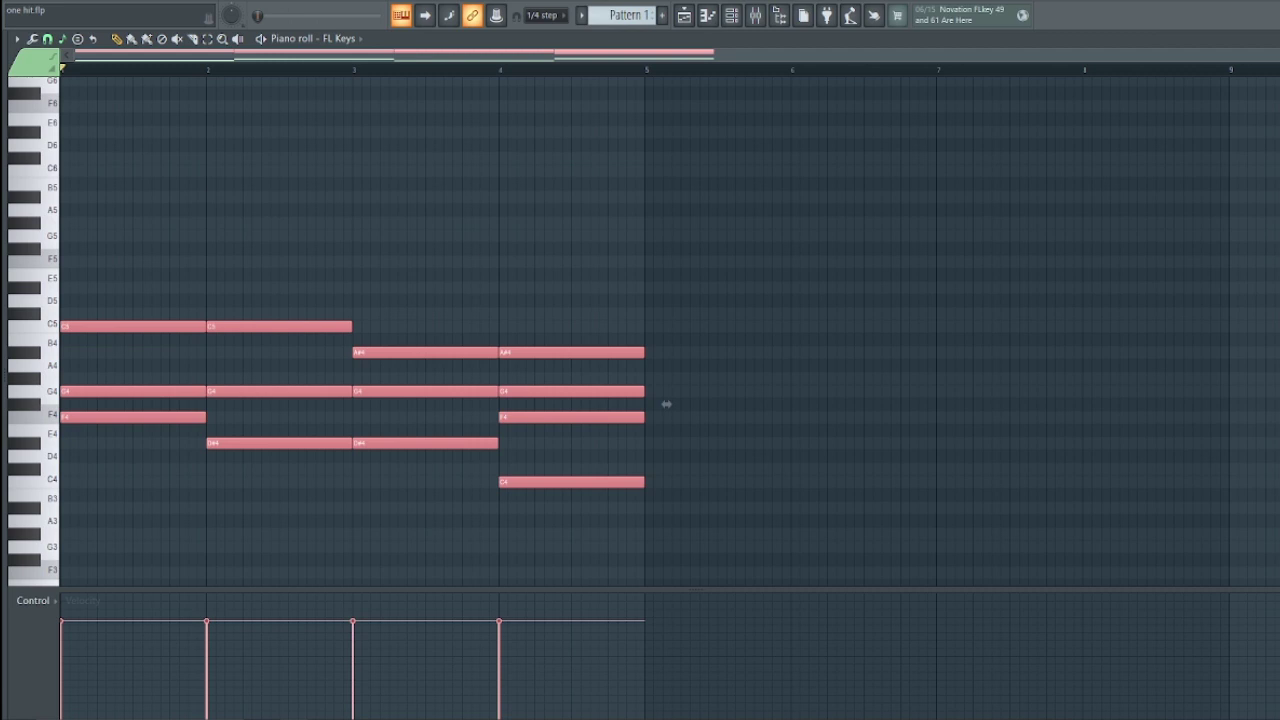
Close the piano roll, show the playlist, and review the 808 Kick, HiHat and Snare samplers.
key("F7")
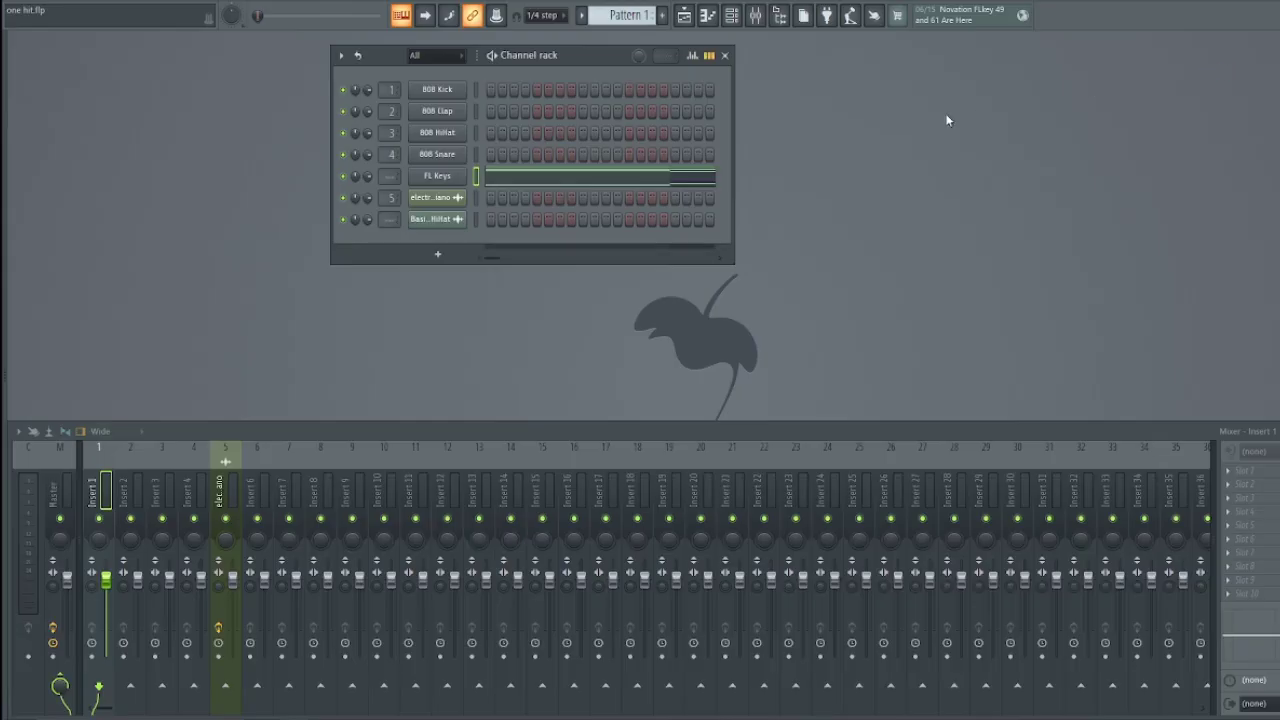
left_click(684, 15)
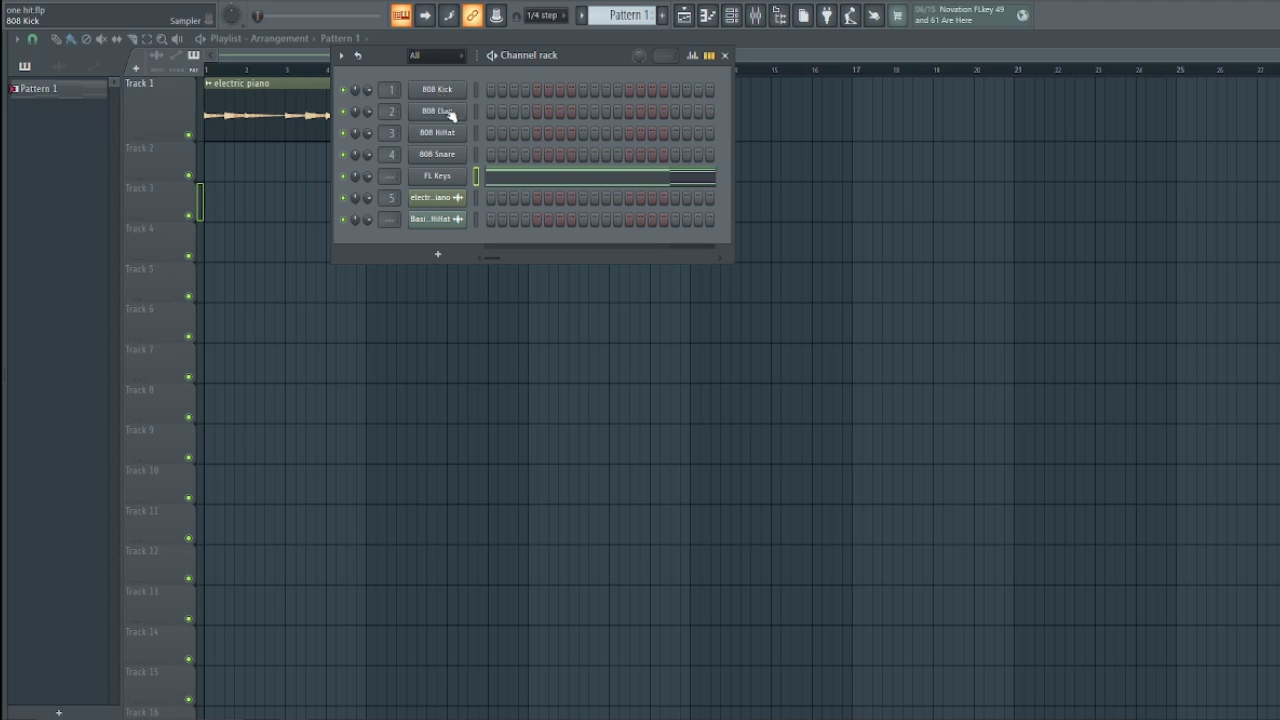
left_click(436, 92)
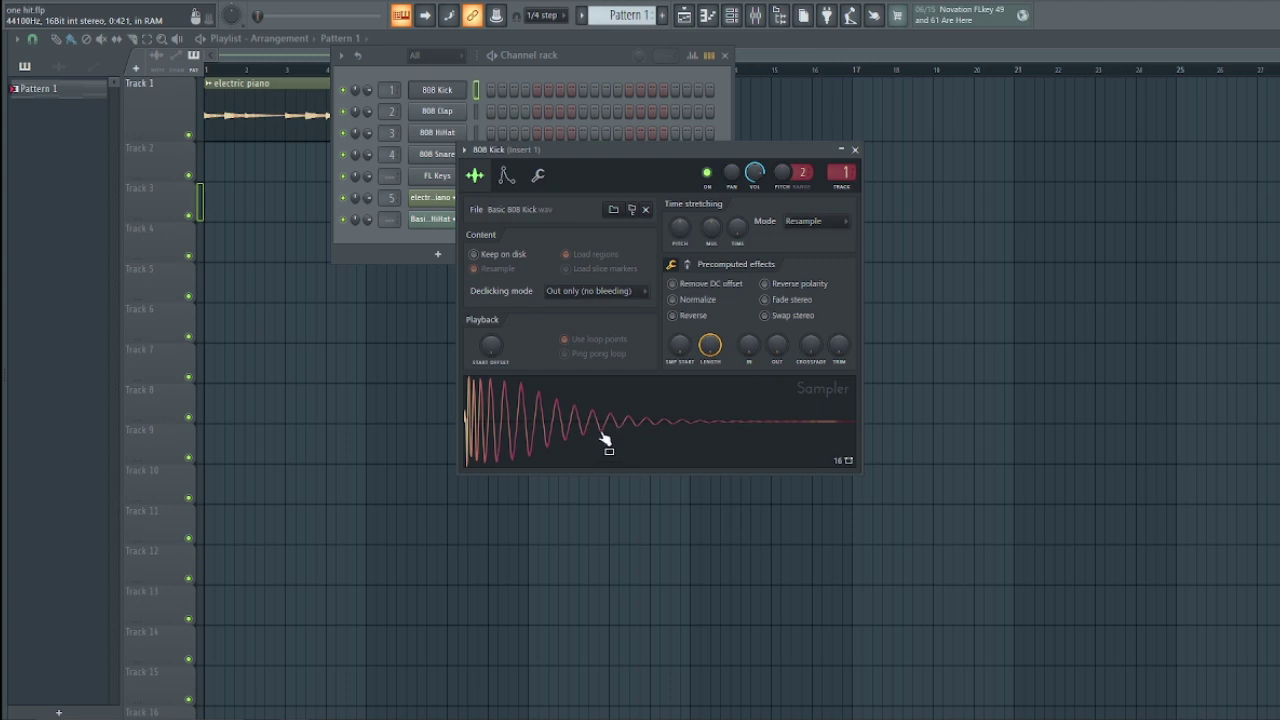
left_click(437, 132)
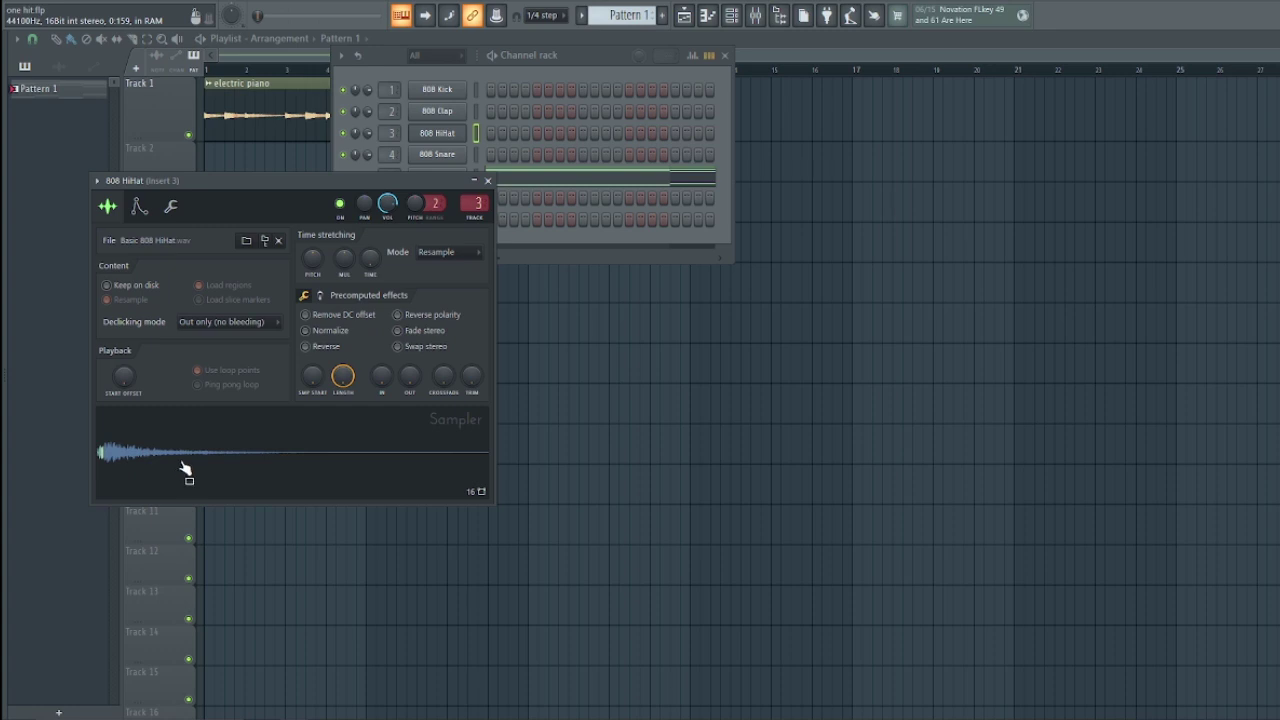
left_click(487, 181)
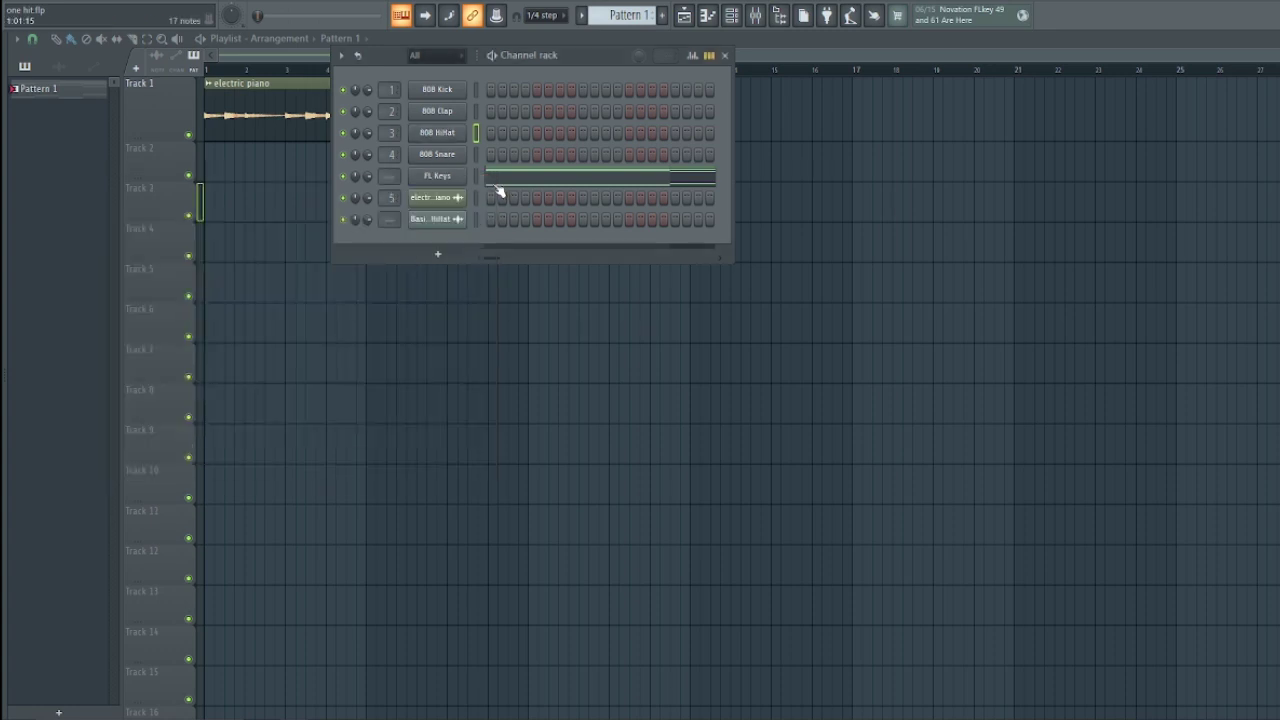
left_click(452, 160)
left_click_drag(207, 494, 690, 440)
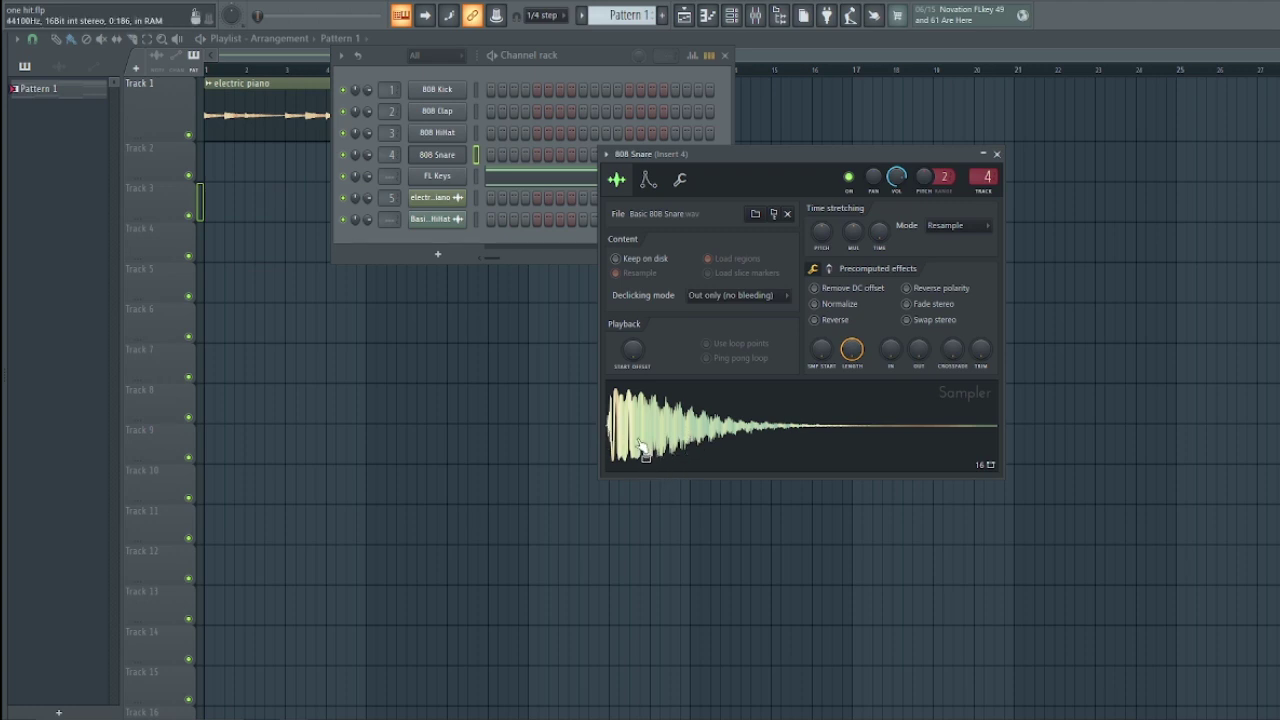
left_click(996, 154)
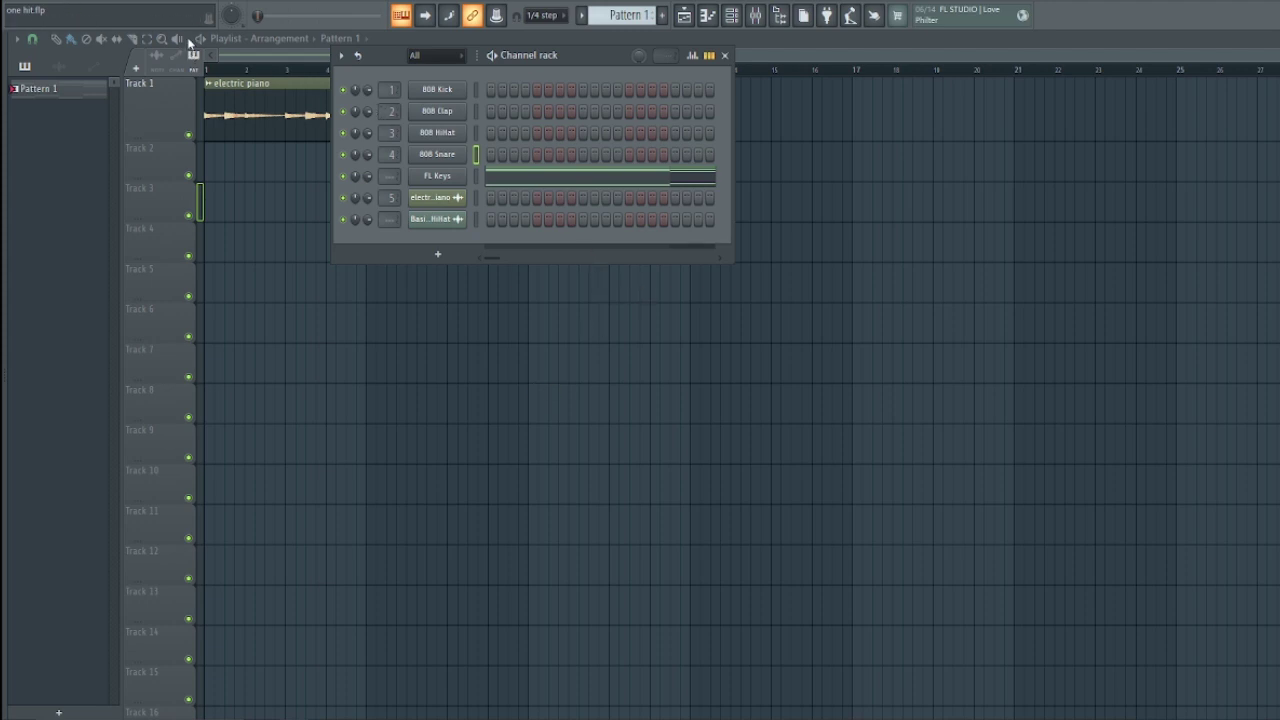
Tick Colorful waveforms in Options > General settings and close the Settings window.
left_click(130, 7)
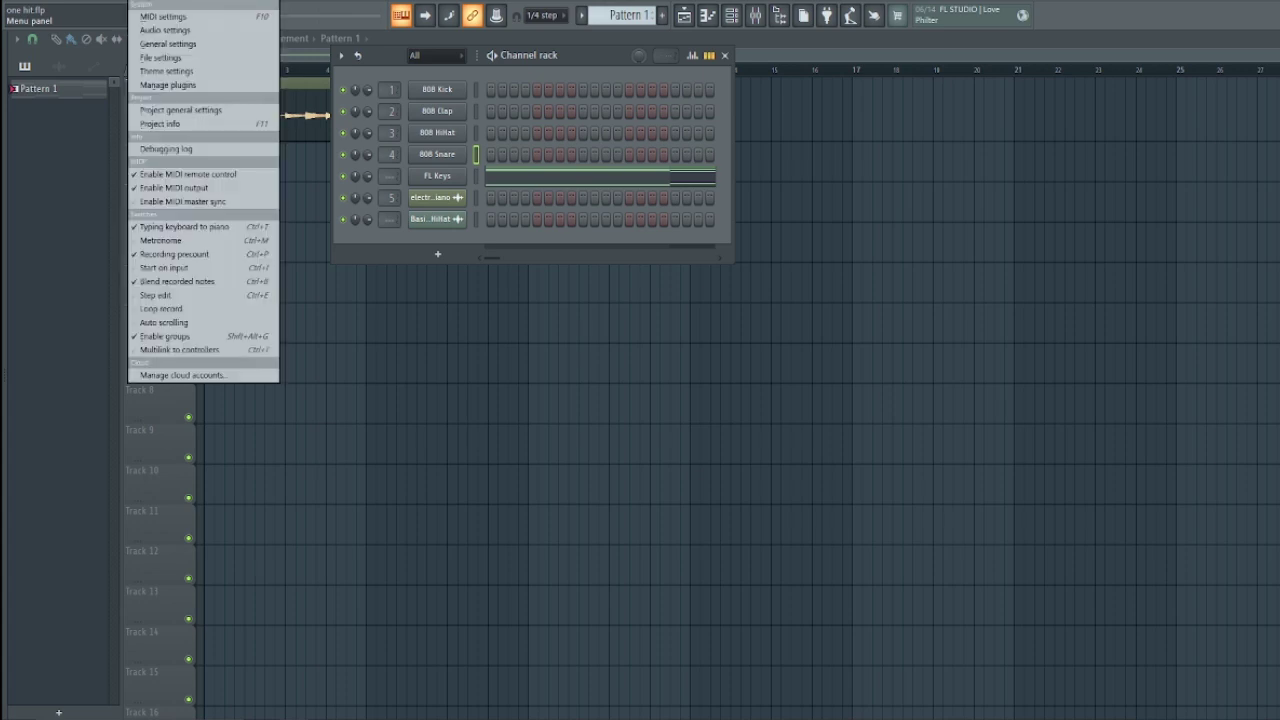
left_click(176, 44)
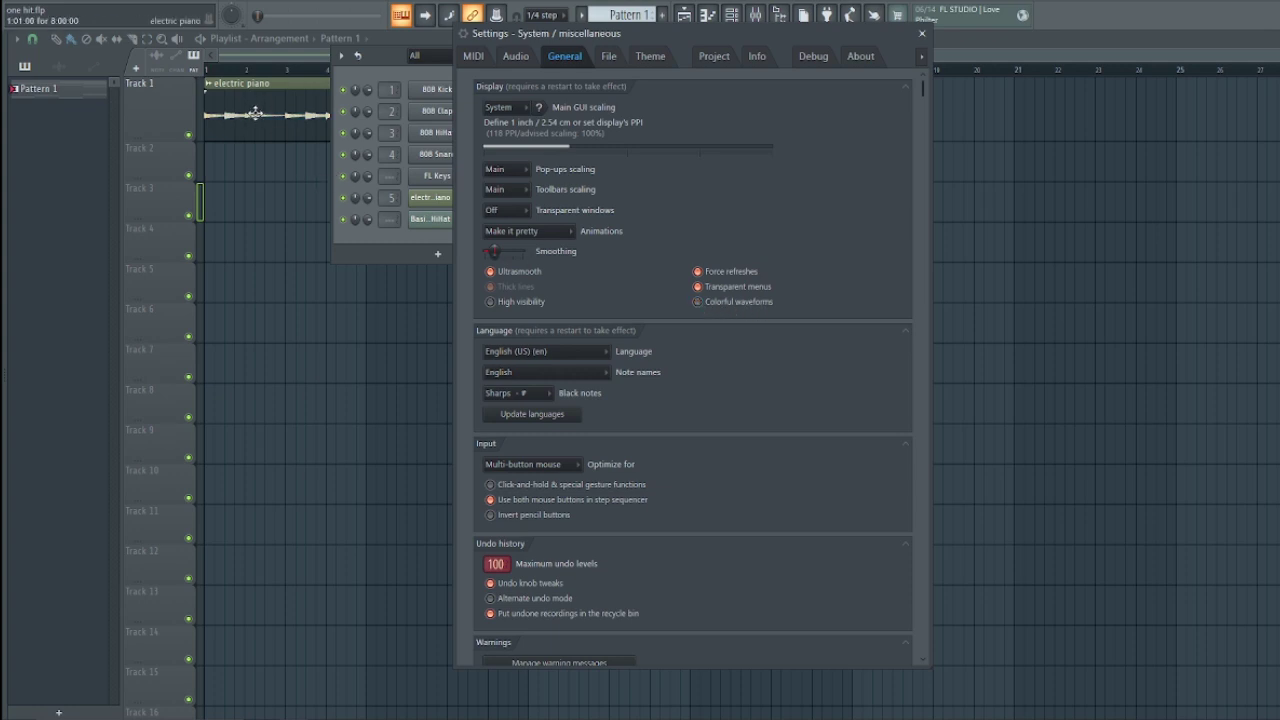
left_click(698, 301)
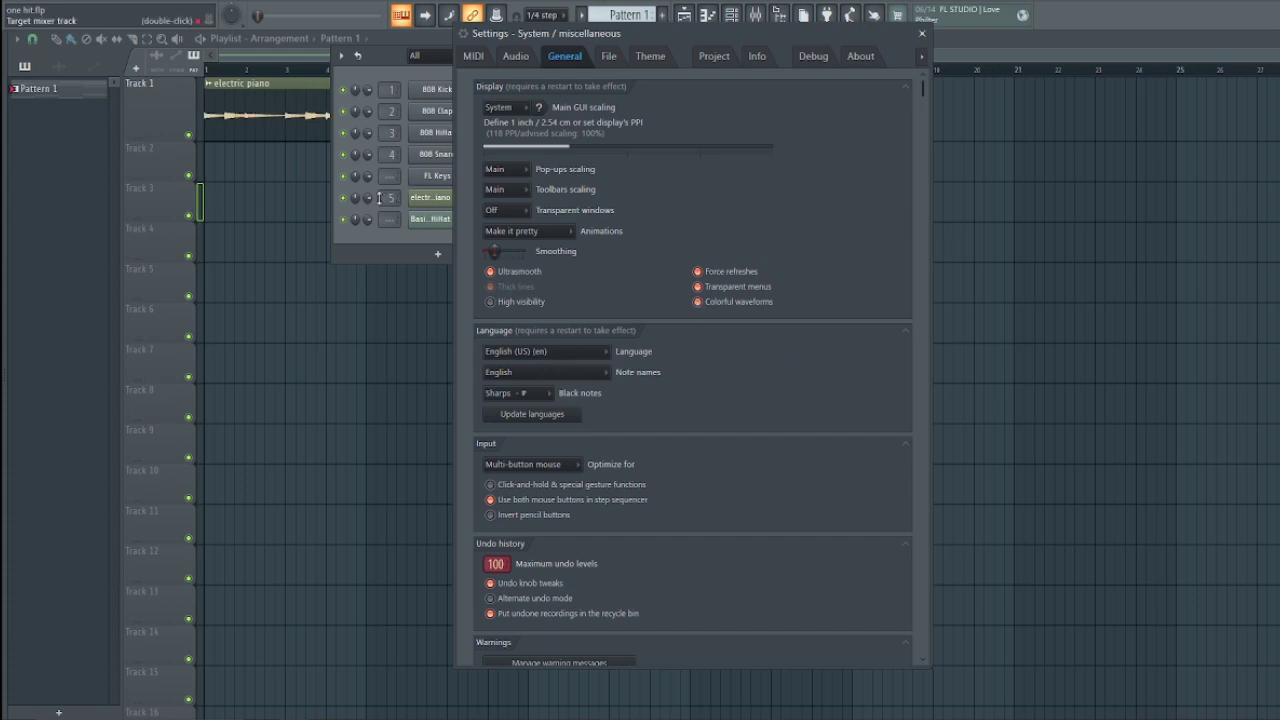
left_click(922, 33)
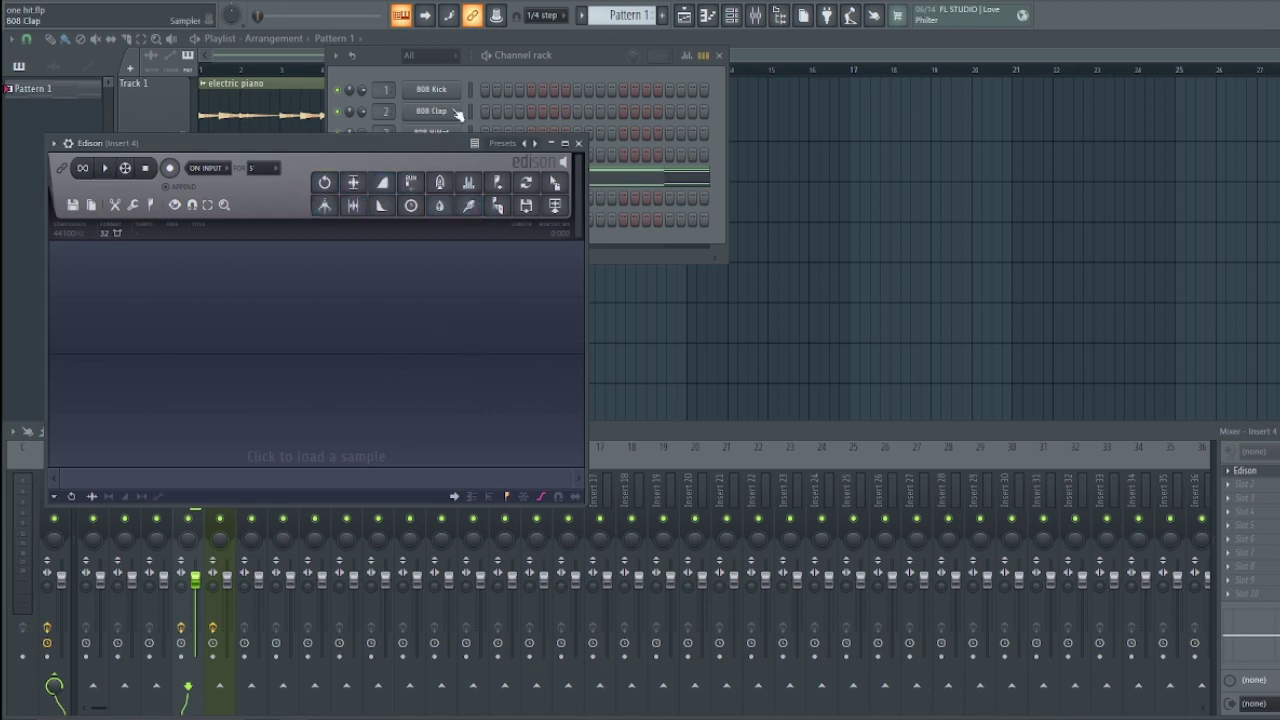
Record the 808 Kick into Edison with precomputed Clip enabled, then stop recording.
left_click(440, 92)
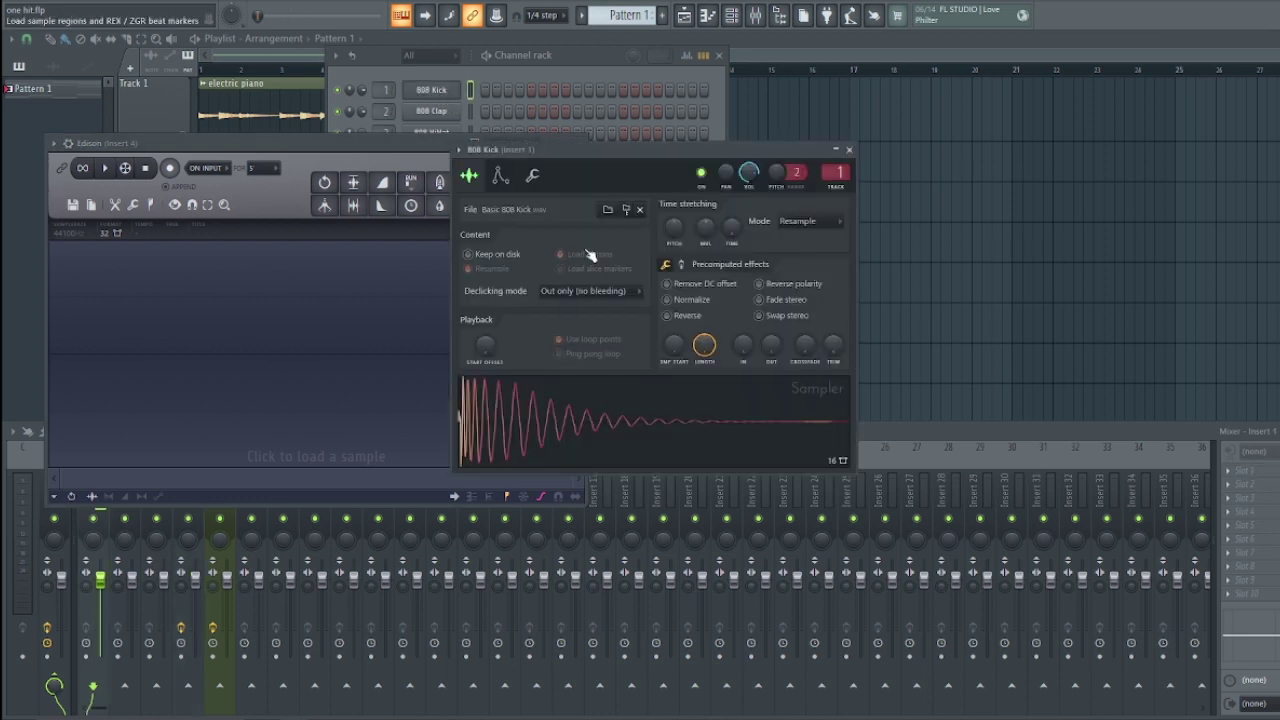
left_click(170, 168)
left_click(621, 151)
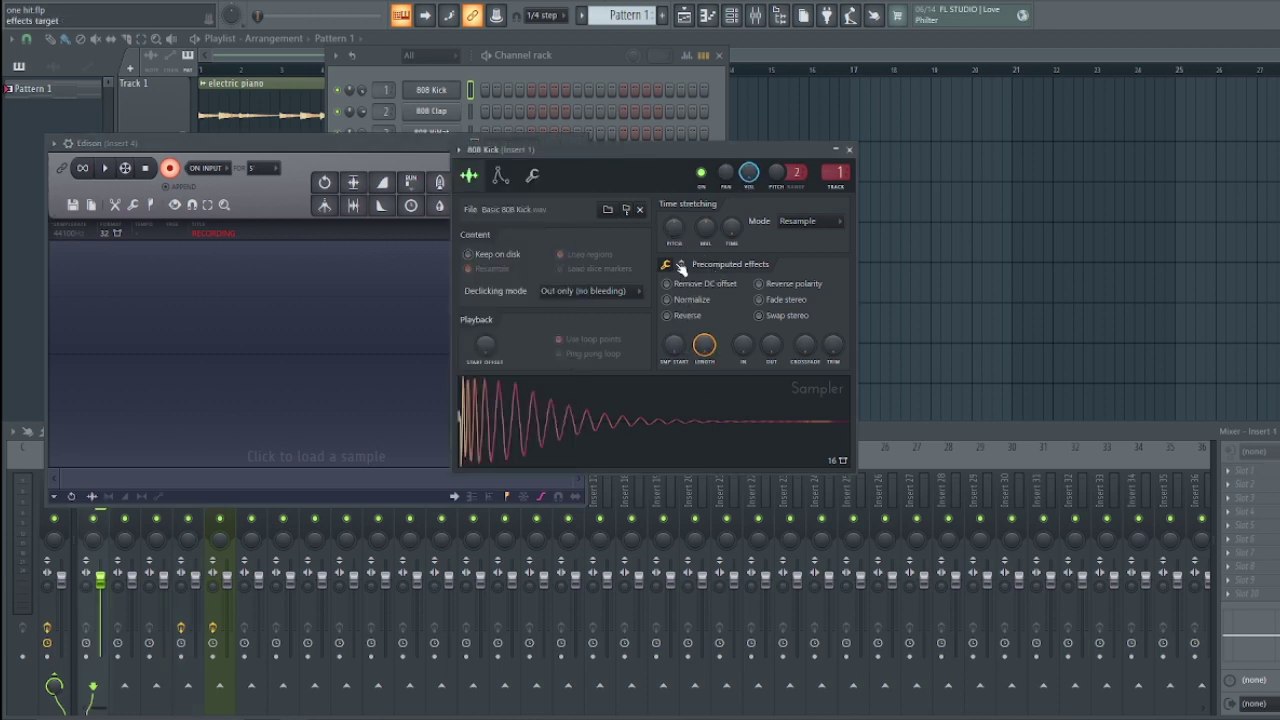
left_click(681, 264)
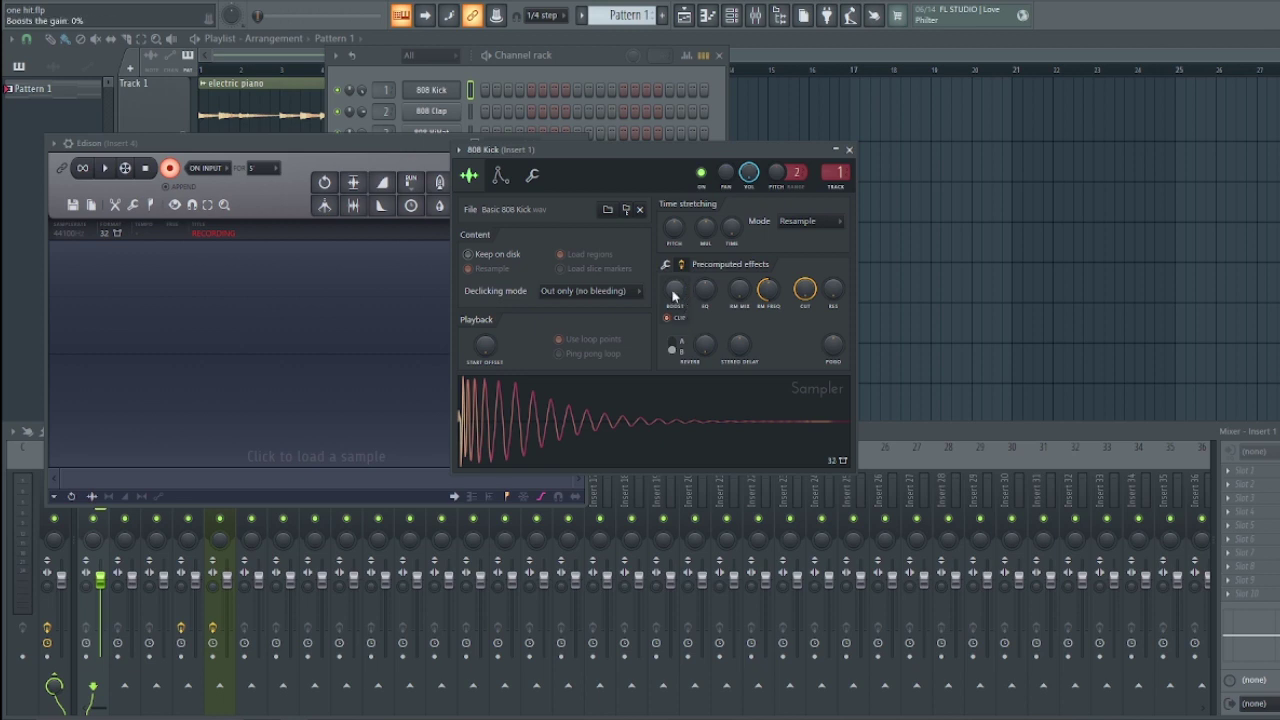
left_click(678, 319)
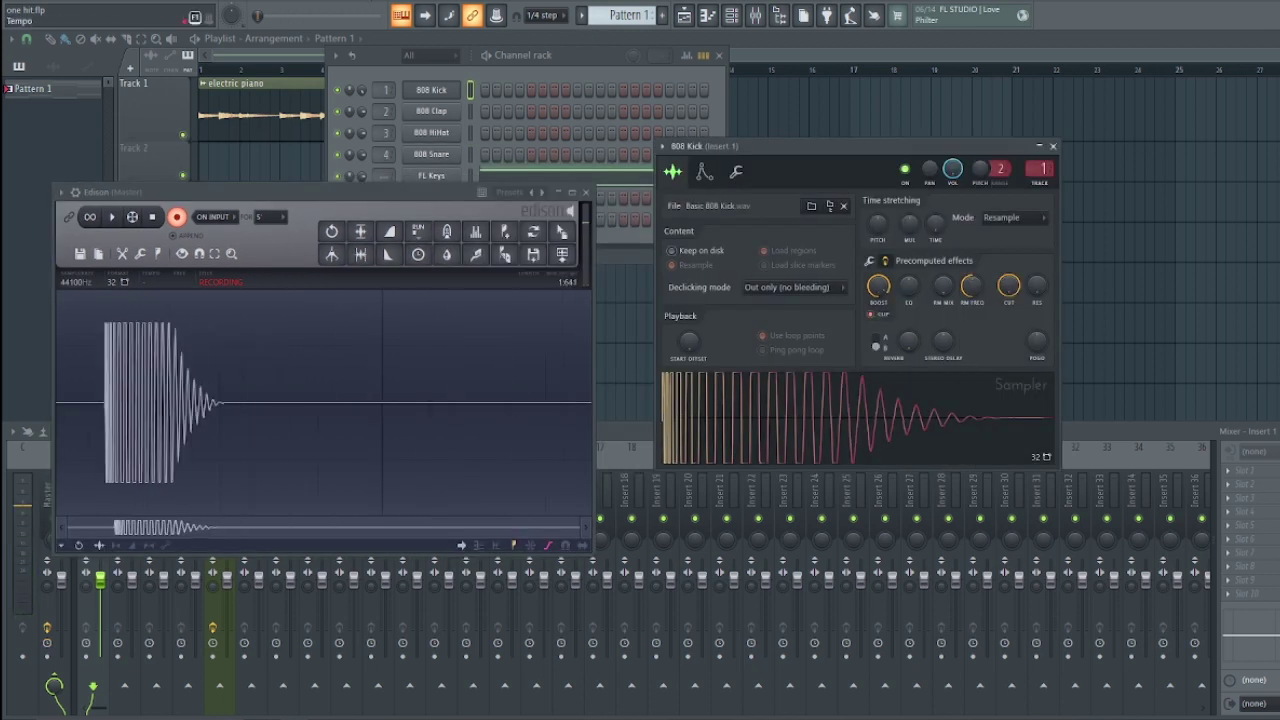
key("space")
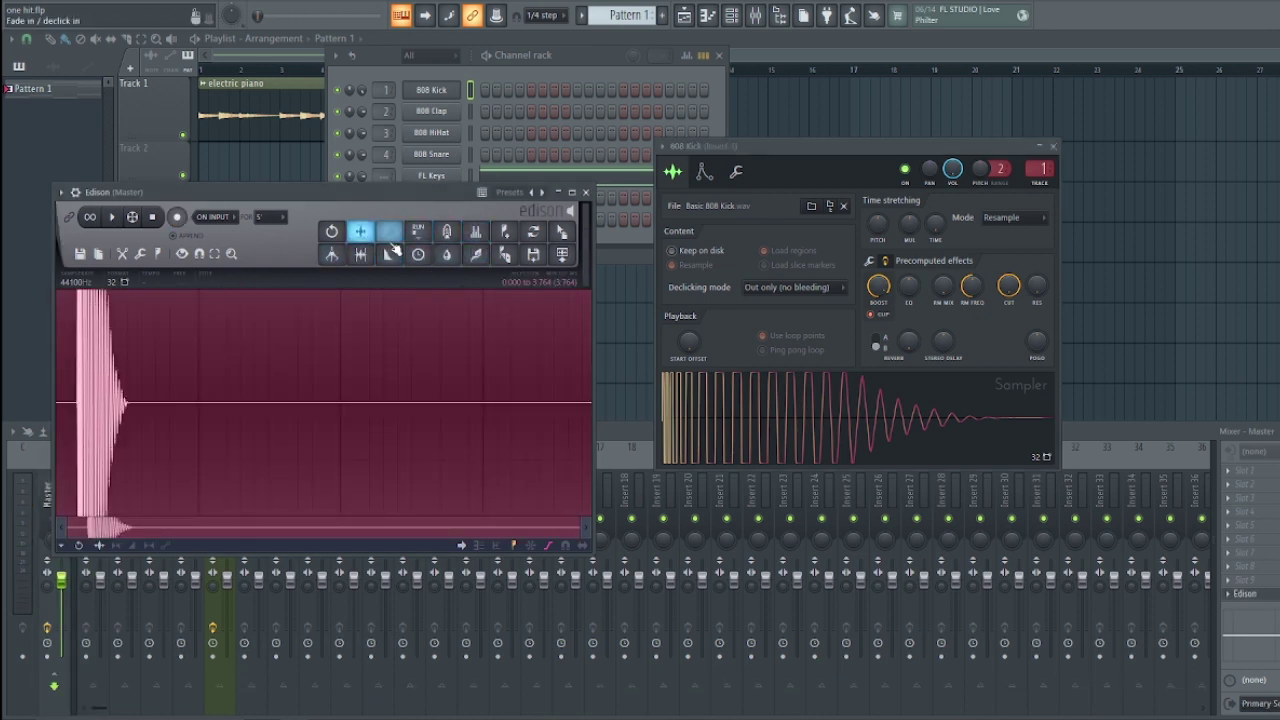
left_click(477, 256)
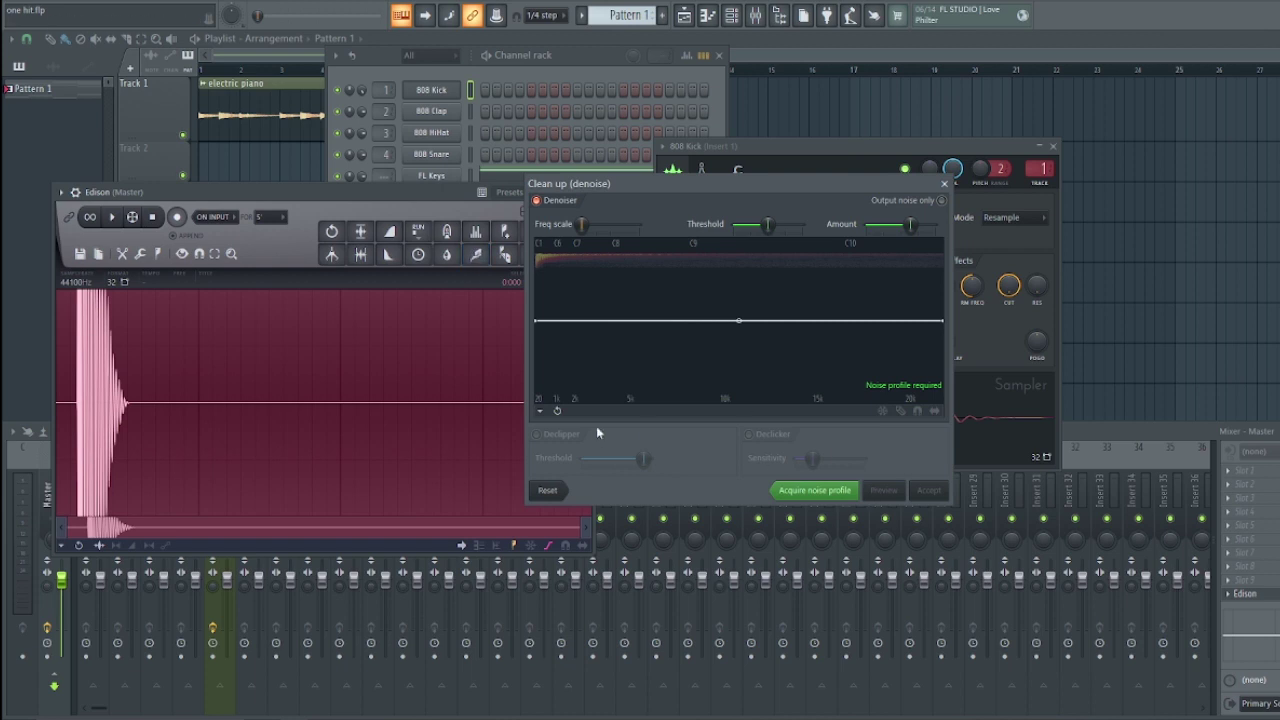
left_click(538, 435)
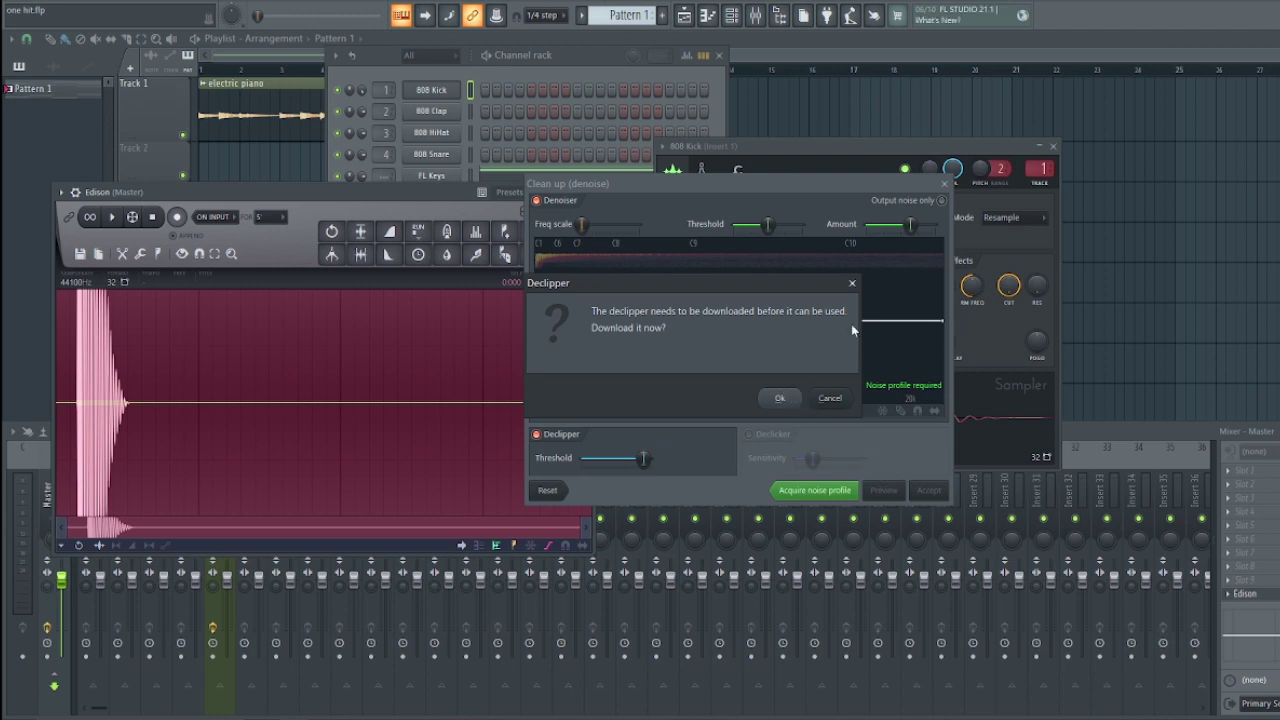
left_click(852, 283)
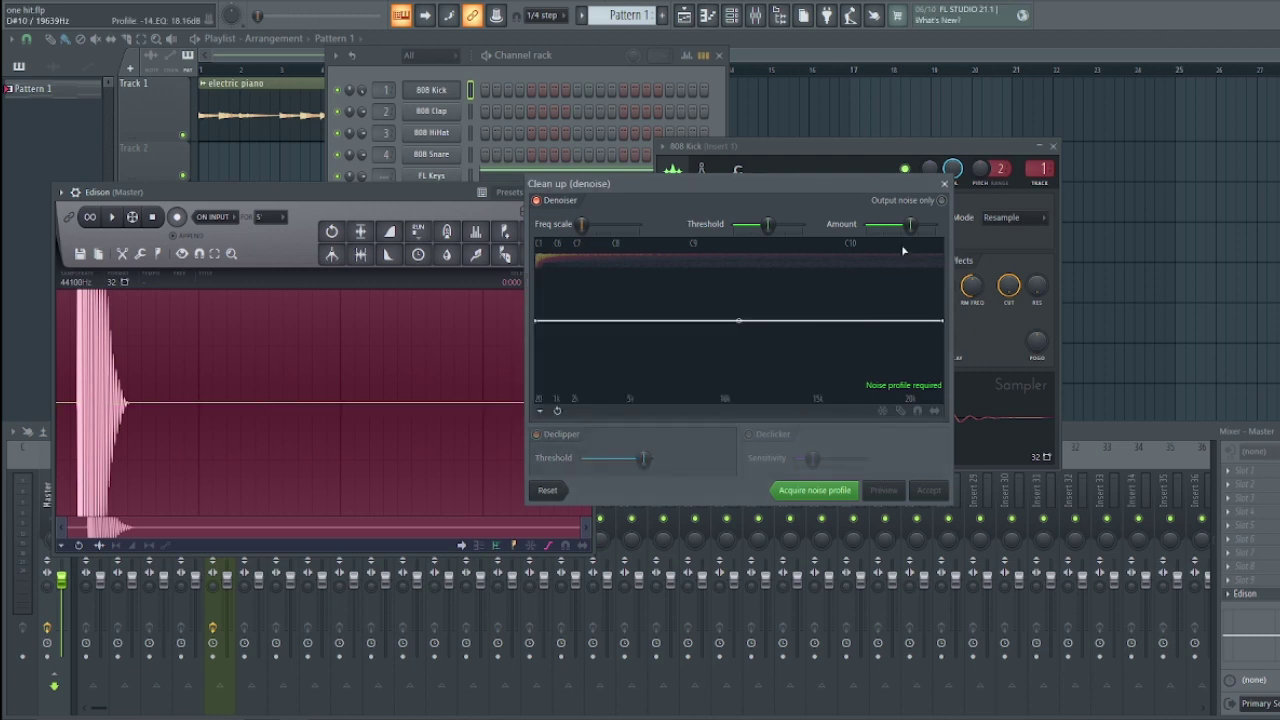
left_click(945, 185)
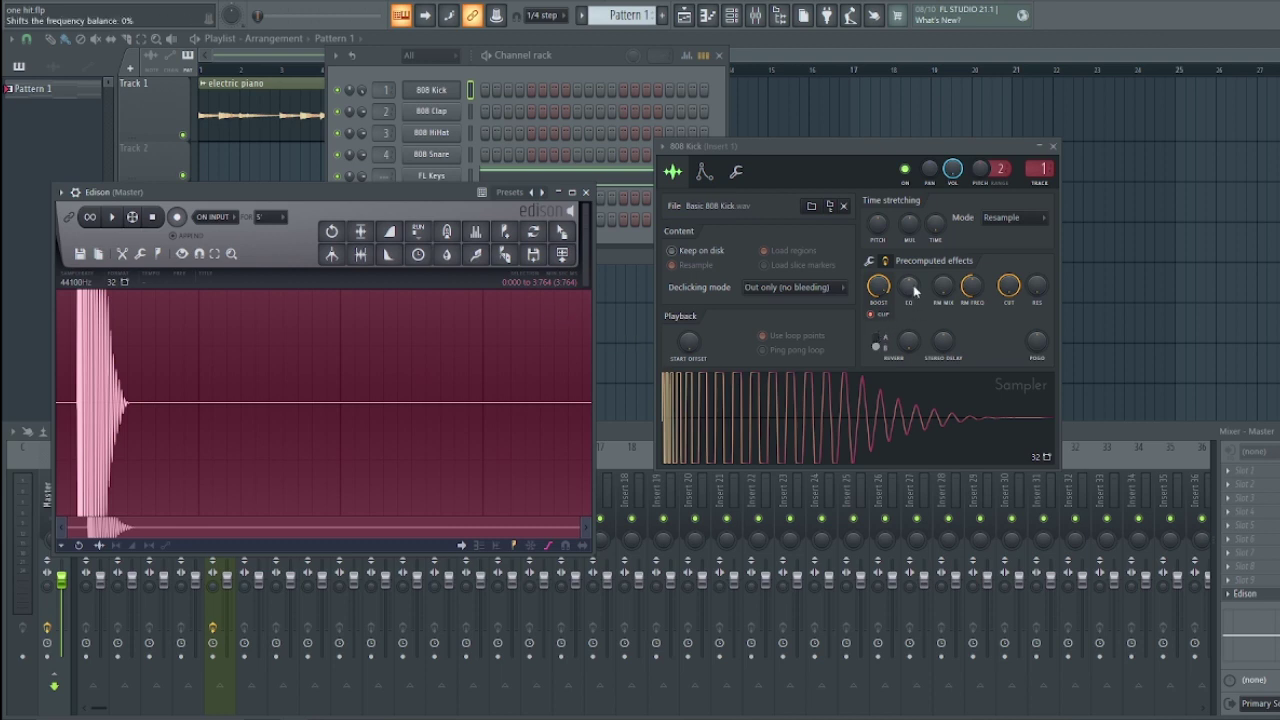
Open Hyper Chorus on the electric piano insert, reposition it, and close the Channel rack.
key("F12")
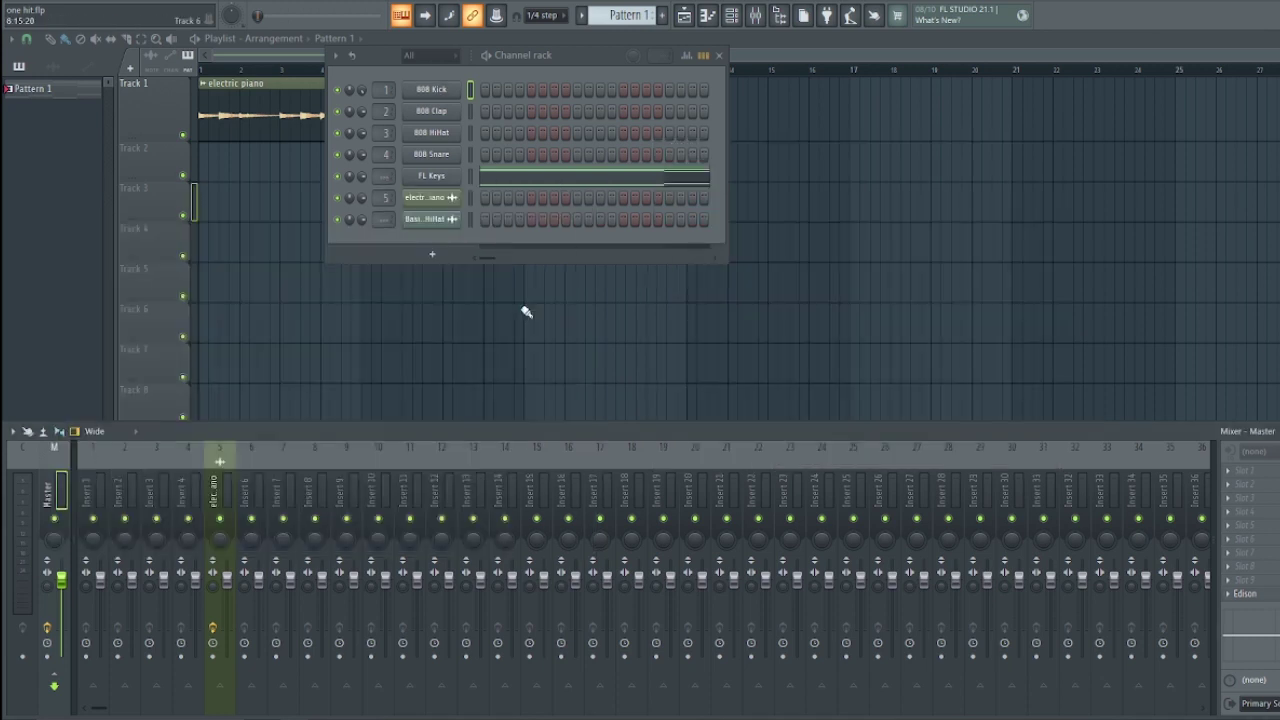
left_click(216, 490)
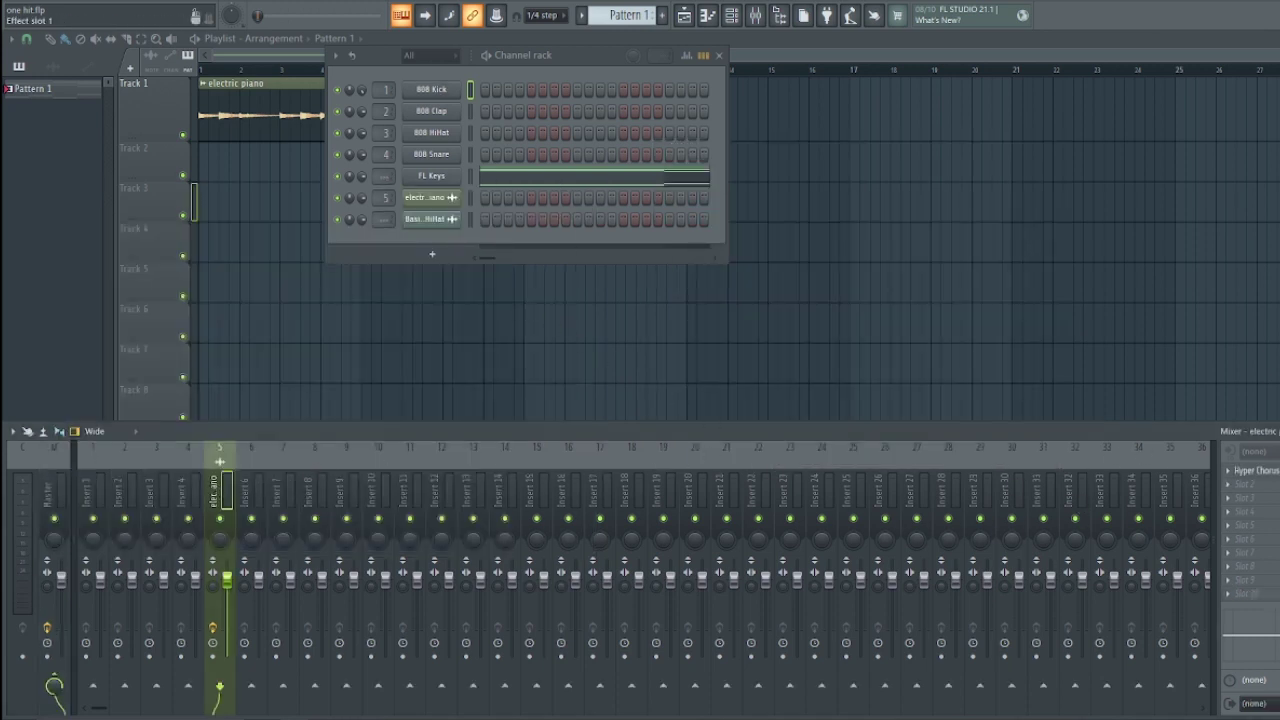
left_click(1250, 470)
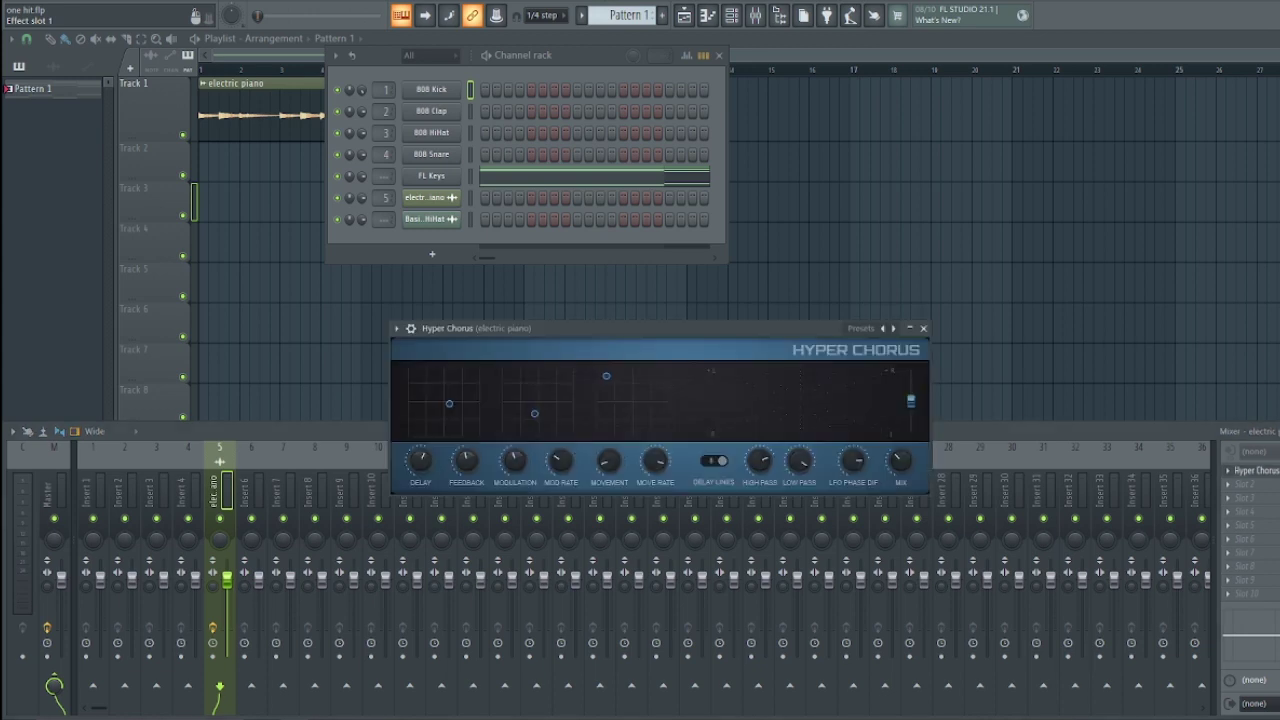
left_click_drag(634, 331, 557, 286)
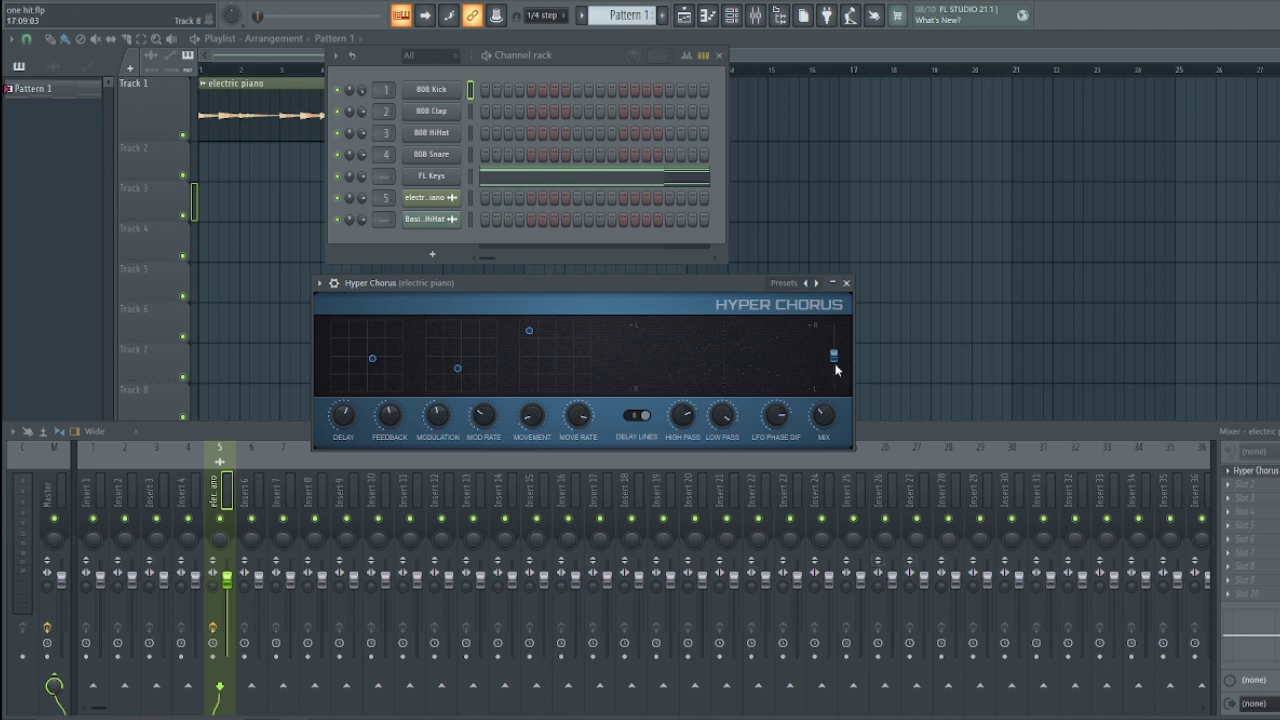
left_click(724, 55)
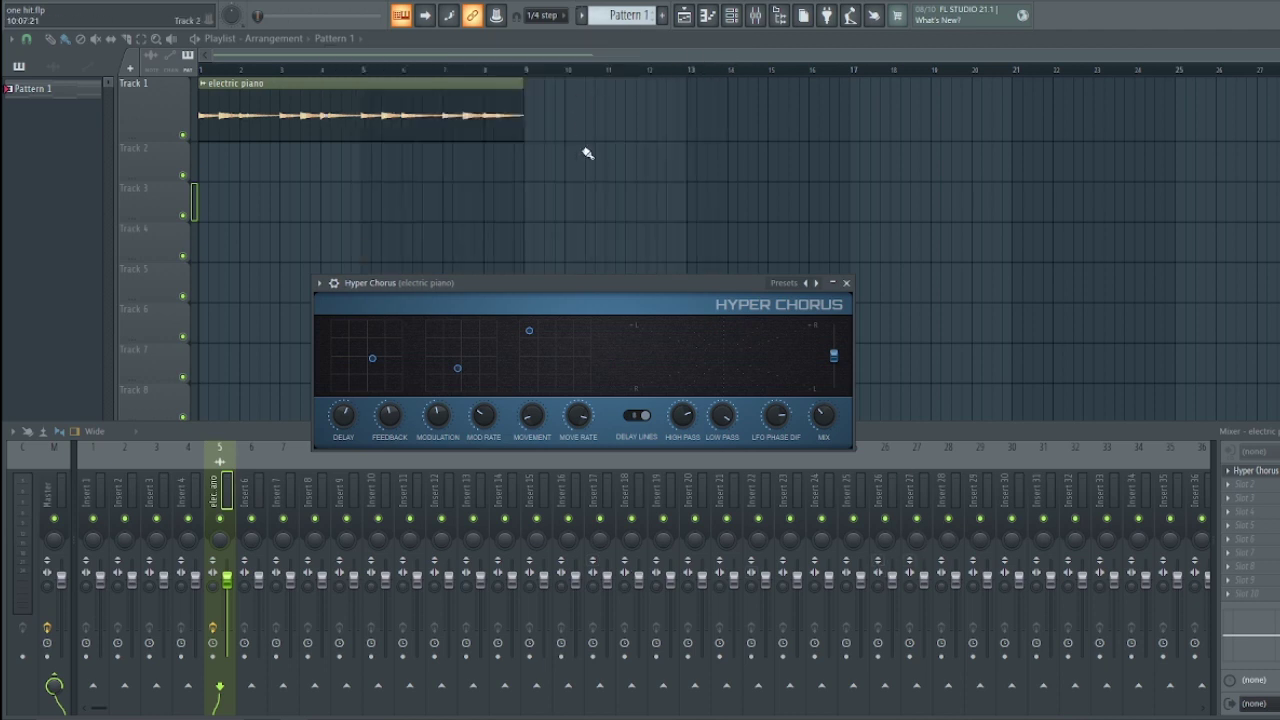
left_click_drag(586, 283, 515, 254)
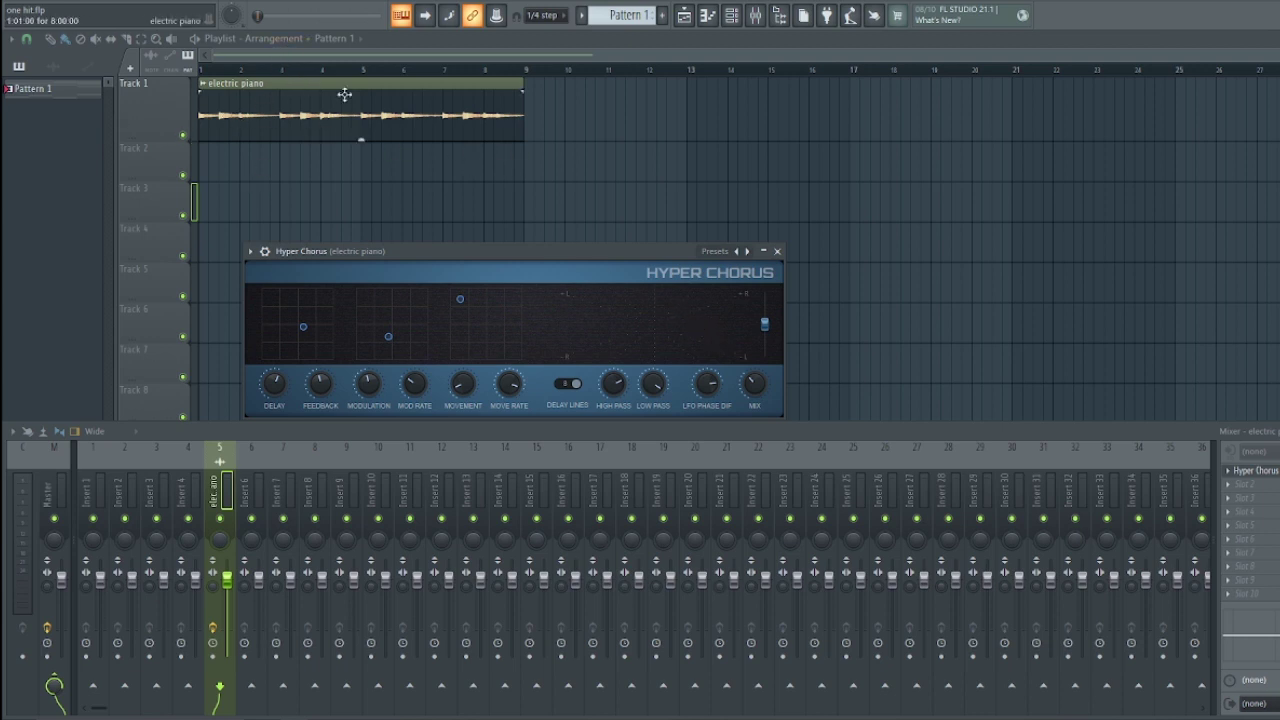
Solo Track 1, then reopen the mixer and the electric piano's Hyper Chorus.
right_click(184, 137)
key("F12")
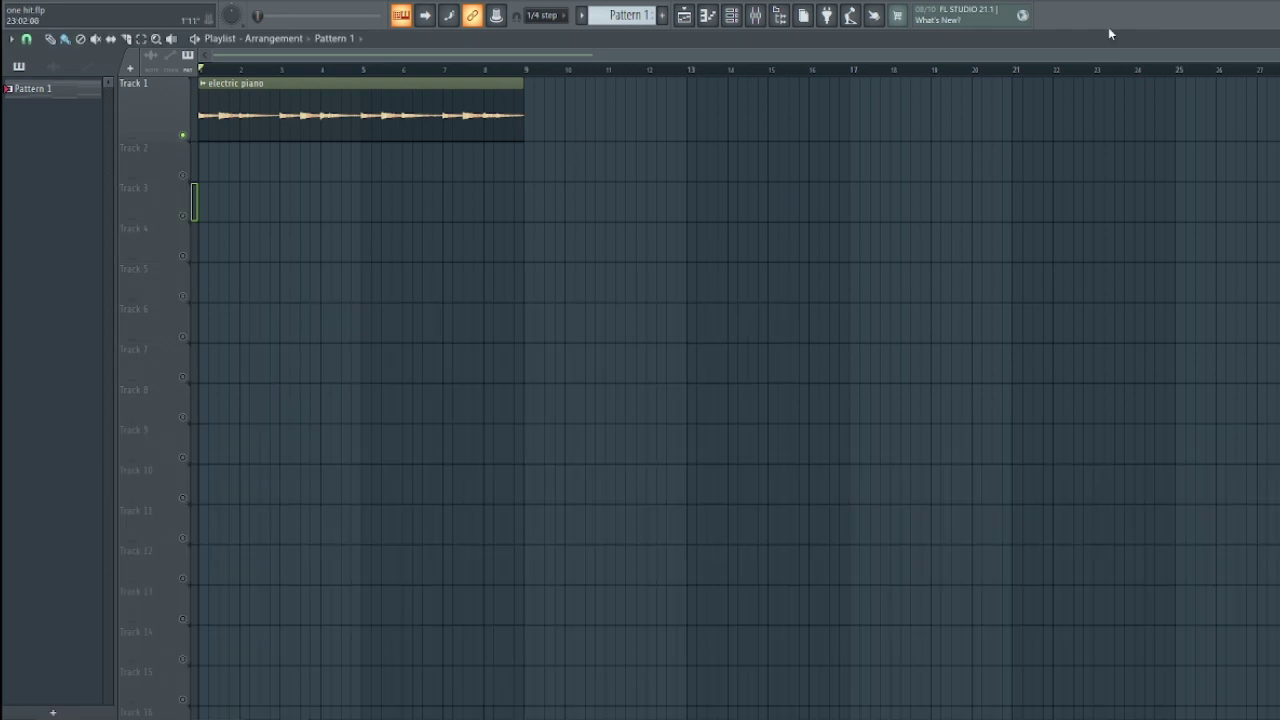
left_click(755, 15)
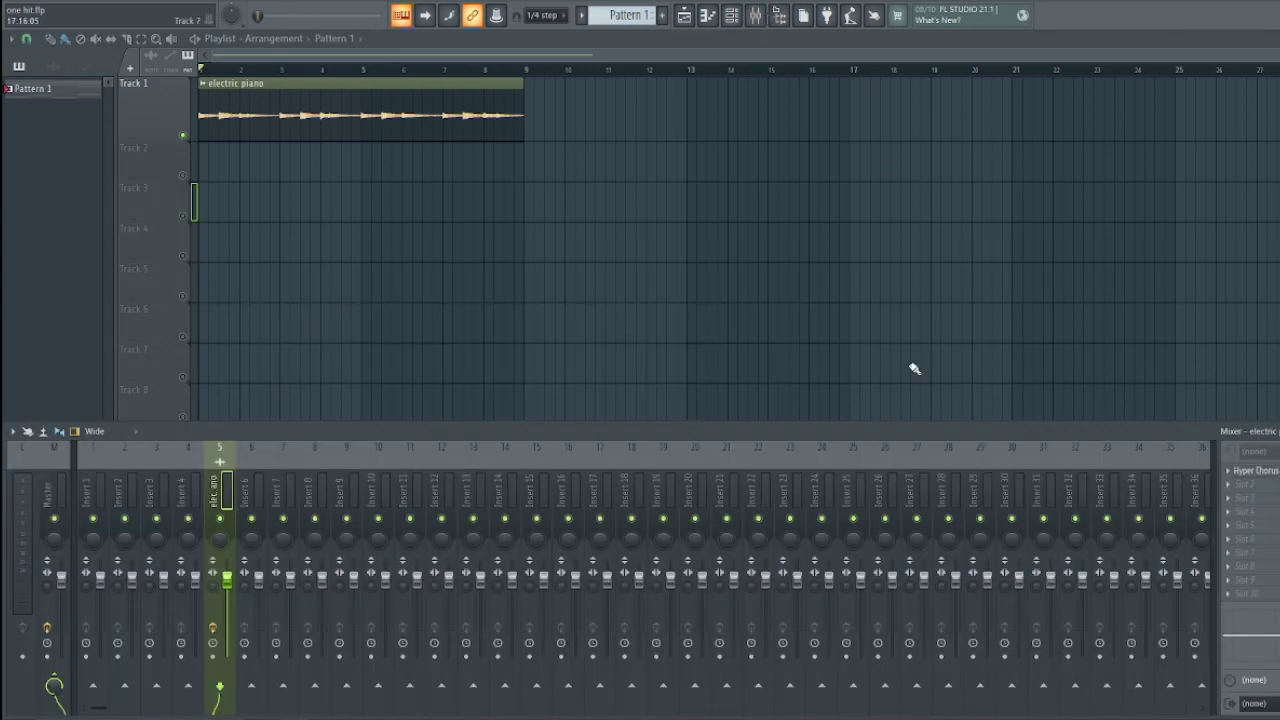
left_click(1266, 472)
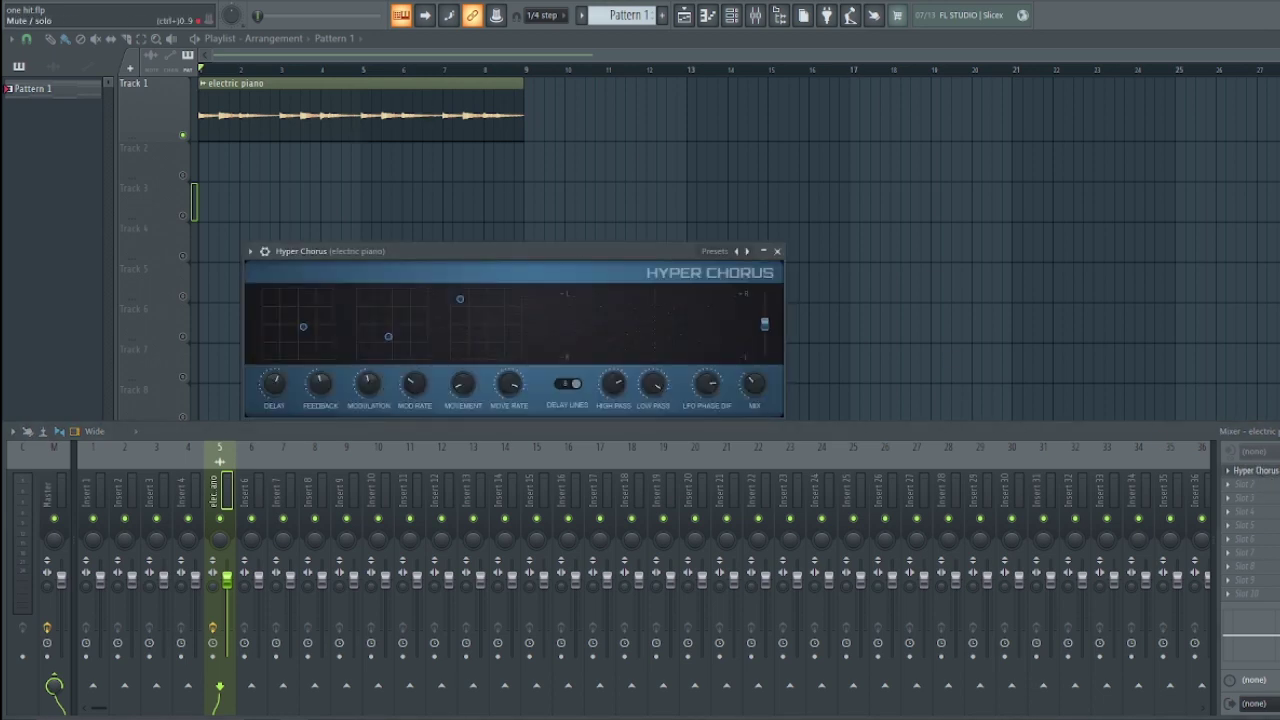
Play the soloed pattern through the chorus, switching mixer focus to Master and back to insert 5.
key("space")
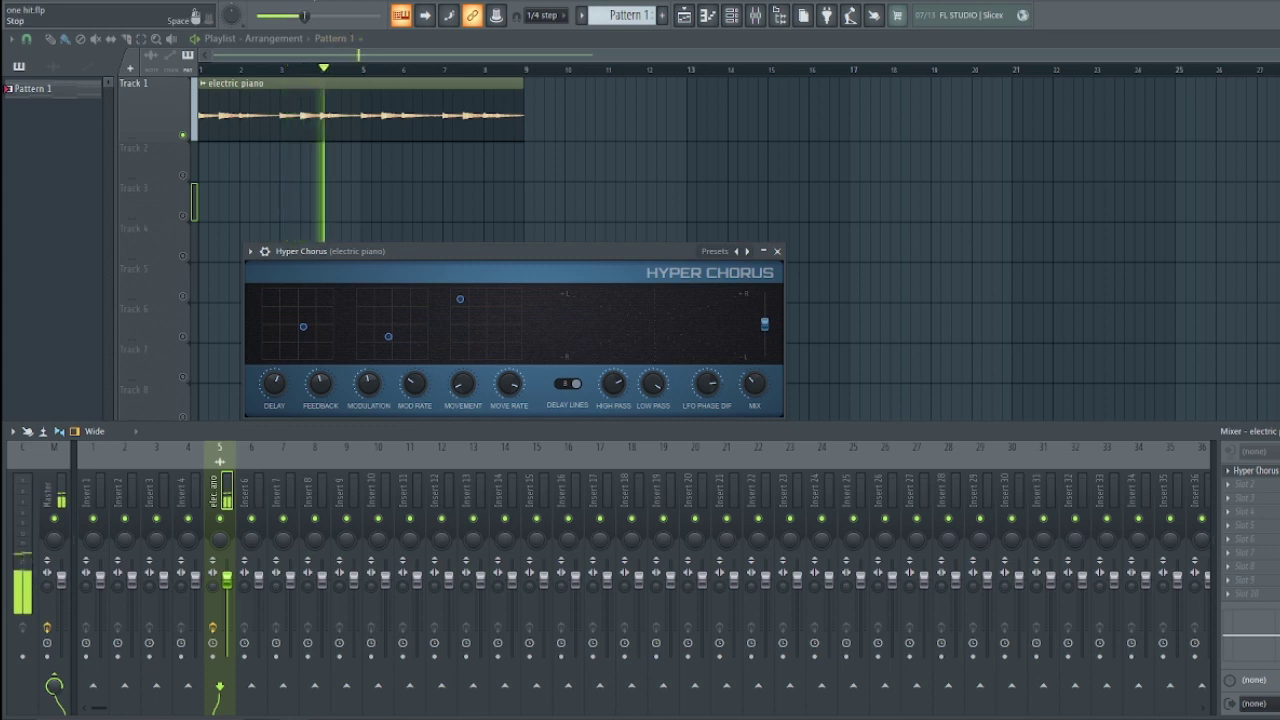
key("space")
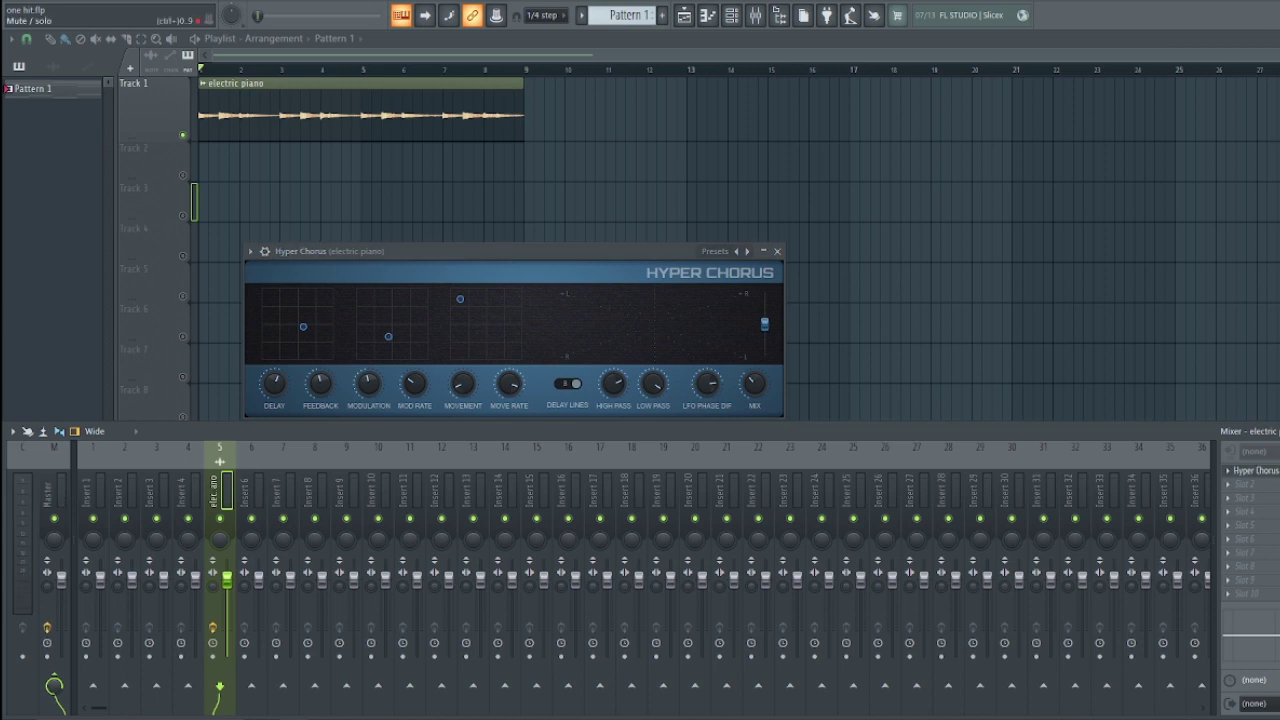
key("space")
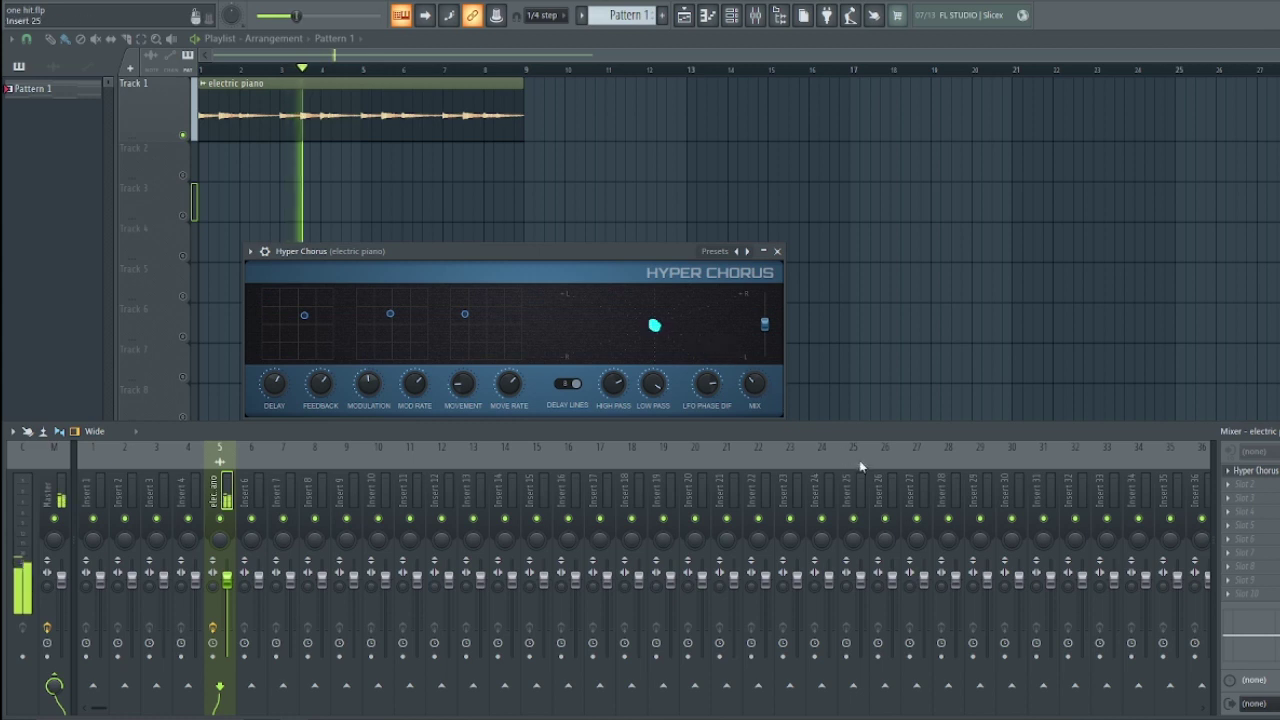
left_click(52, 555)
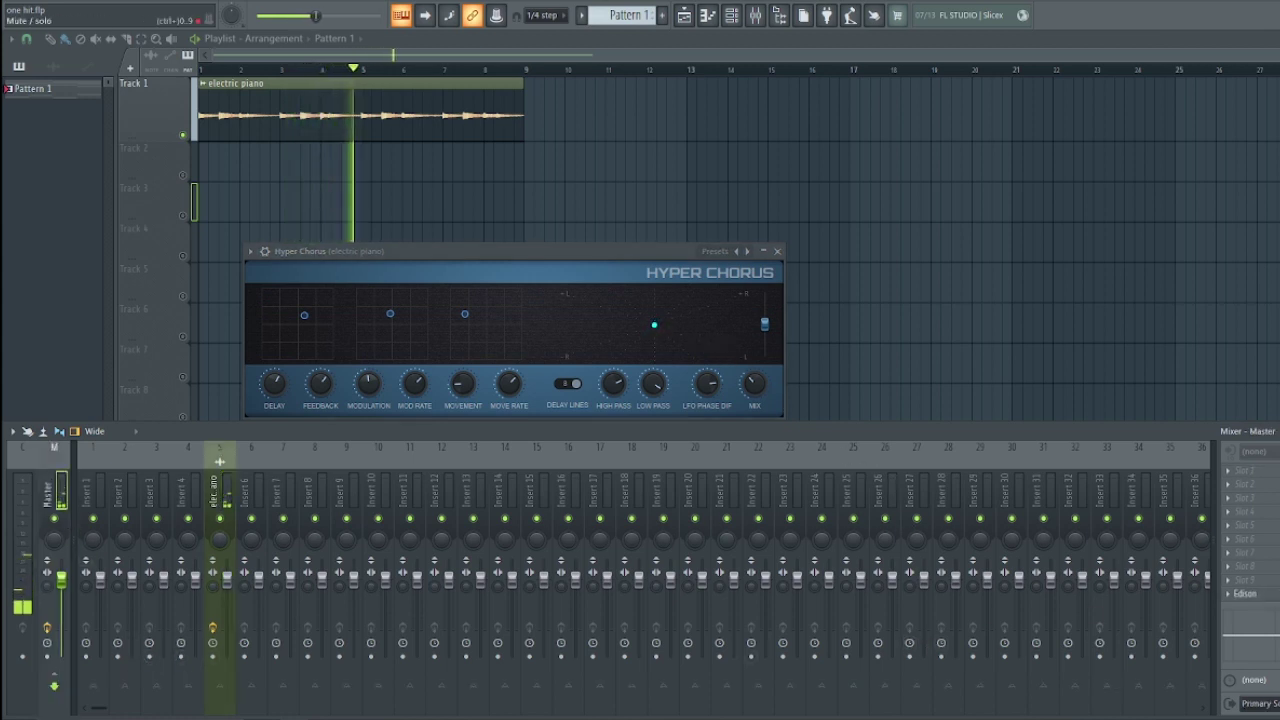
left_click(451, 137)
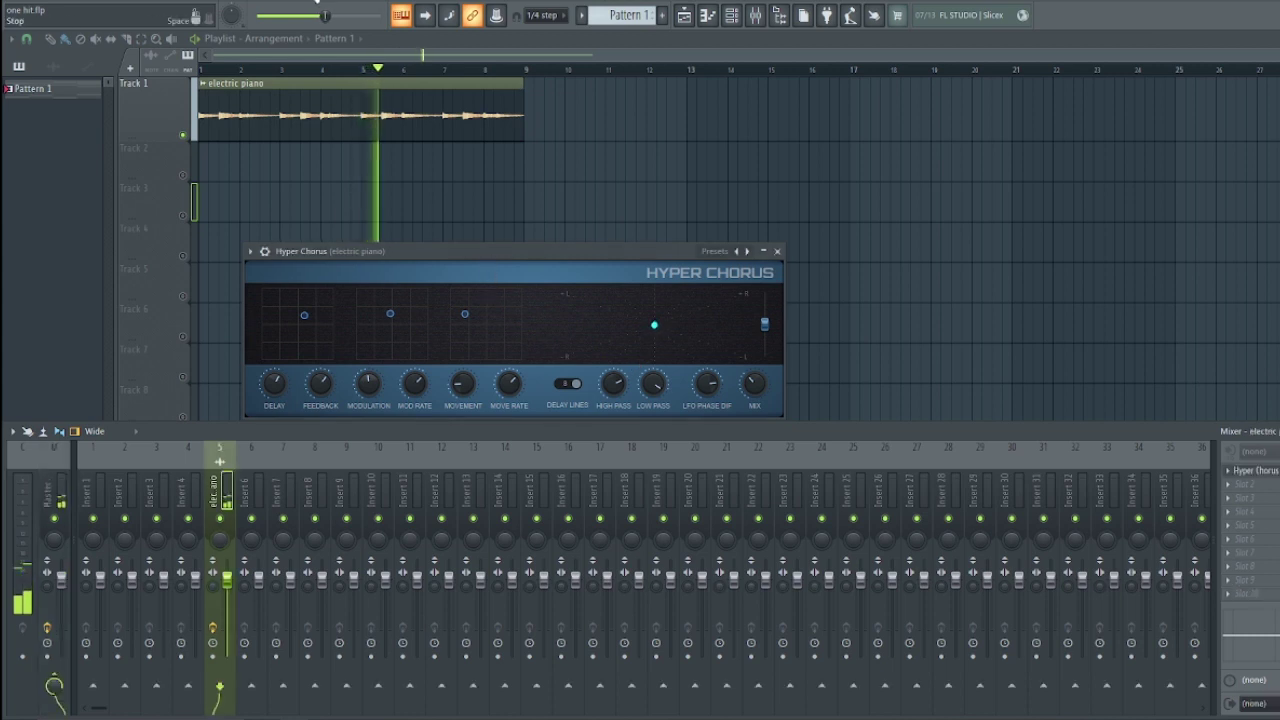
key("space")
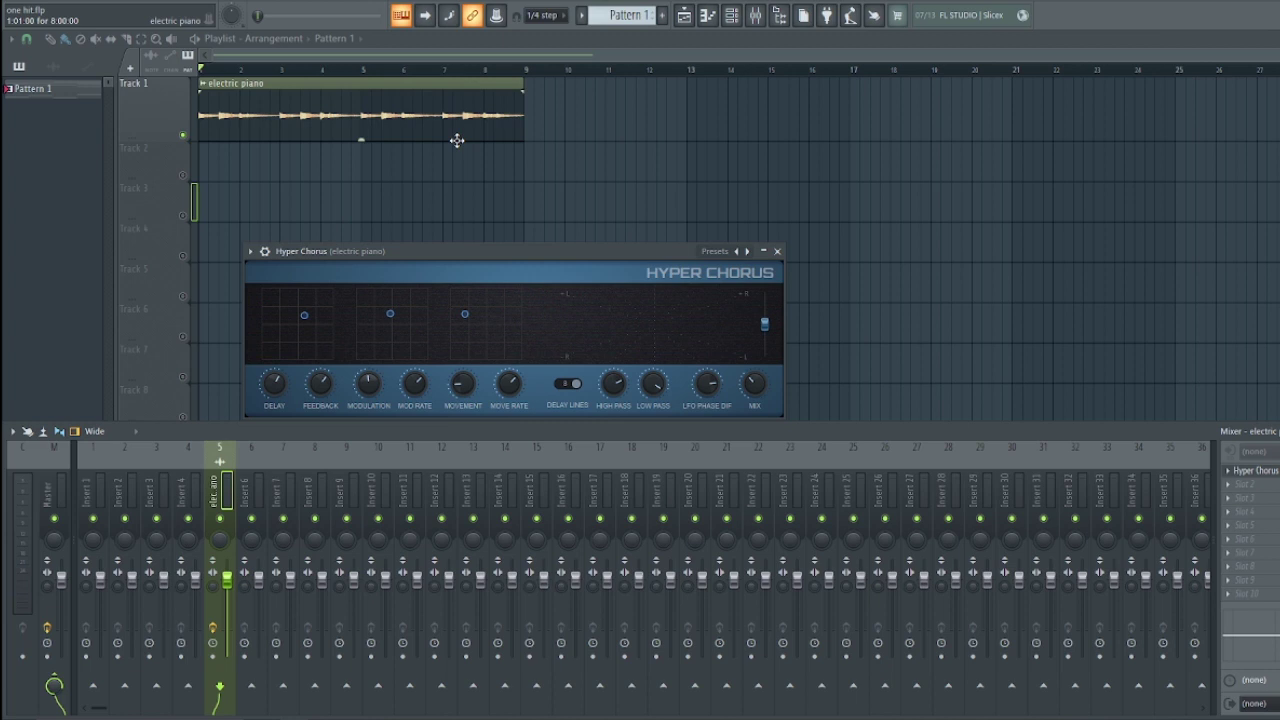
Load the Drift stacker Hyper Chorus preset and start playback.
right_click(752, 256)
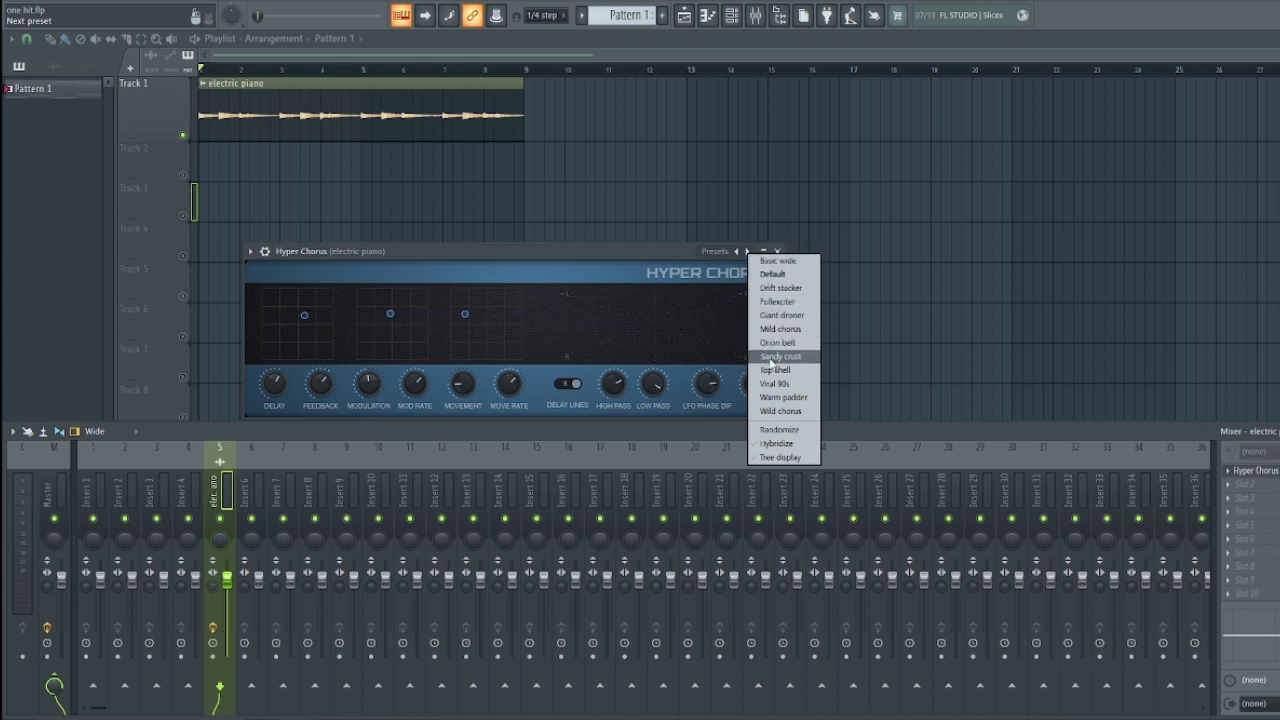
left_click(780, 287)
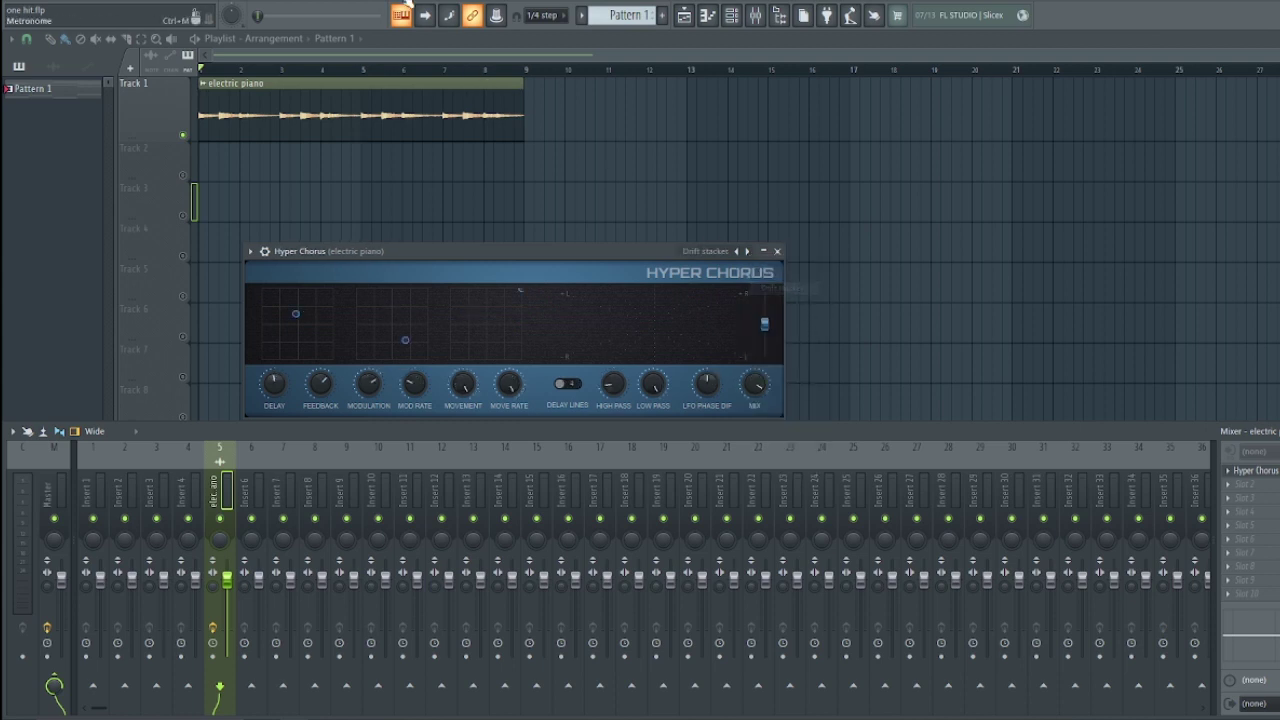
key("space")
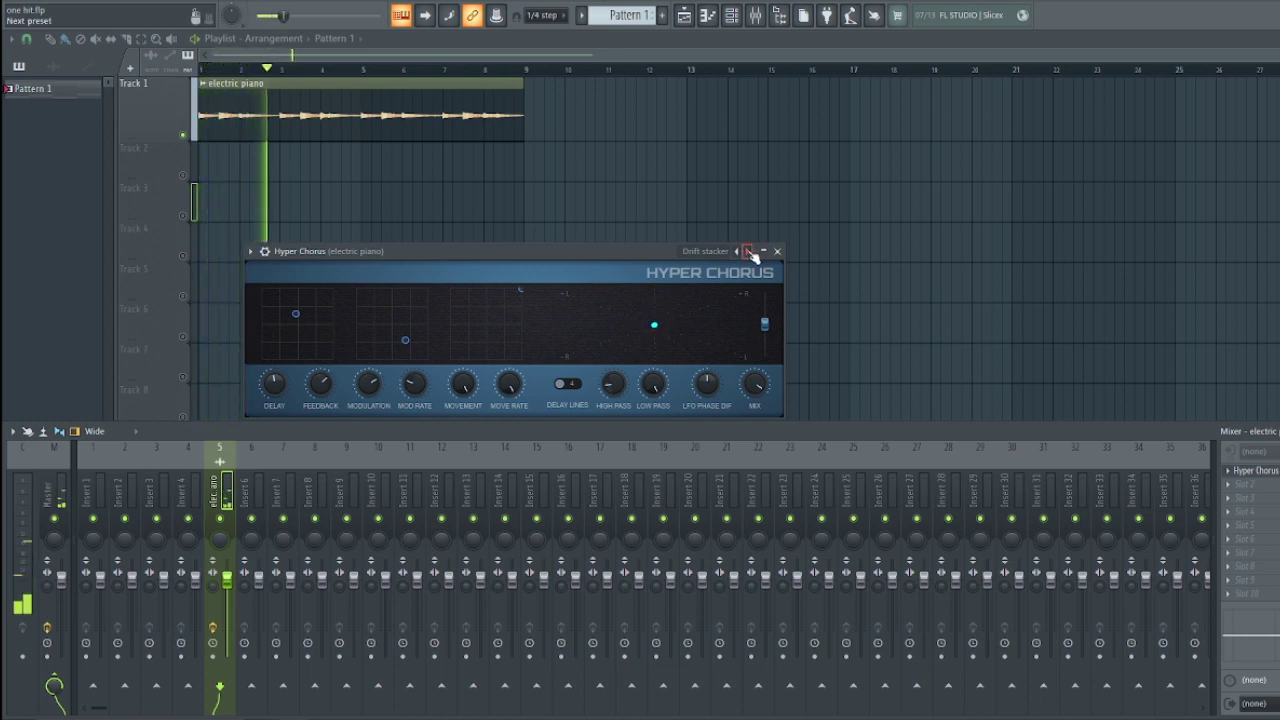
Step through Fullexciter, Giant droner, Mild chorus and Orion belt to Sandy crust, then stop playback.
left_click(749, 252)
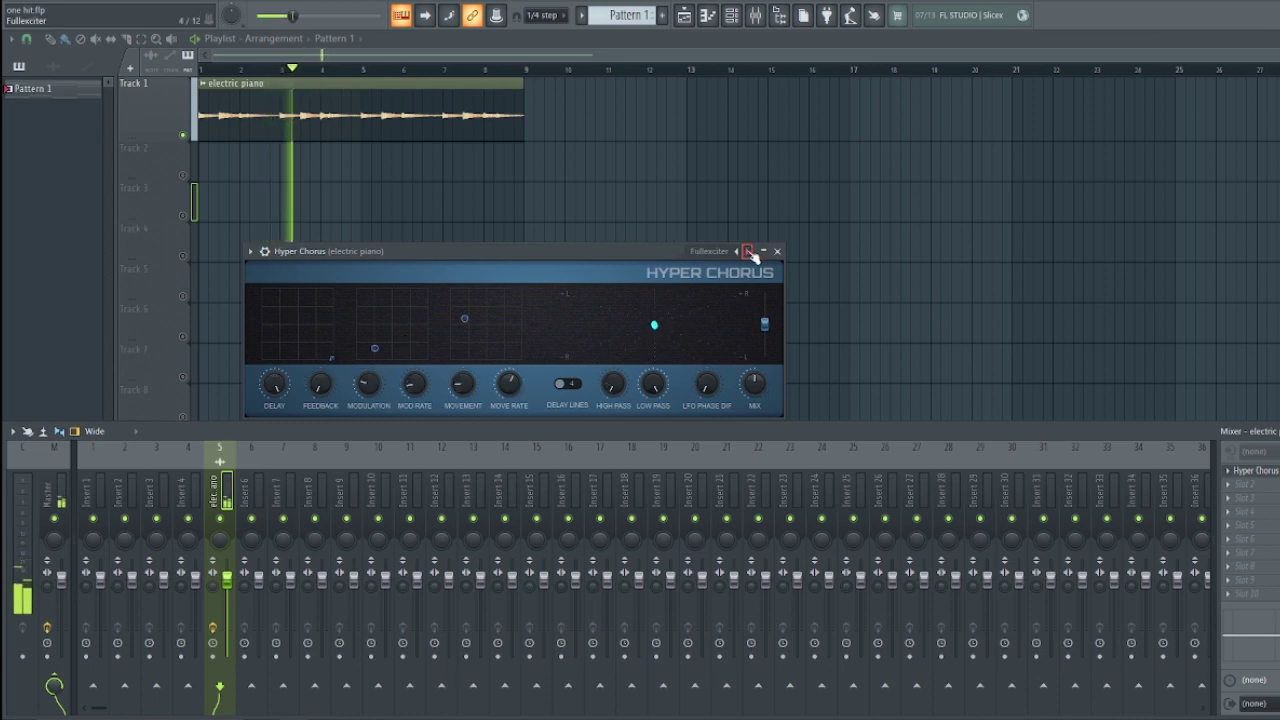
left_click(749, 252)
left_click(749, 252)
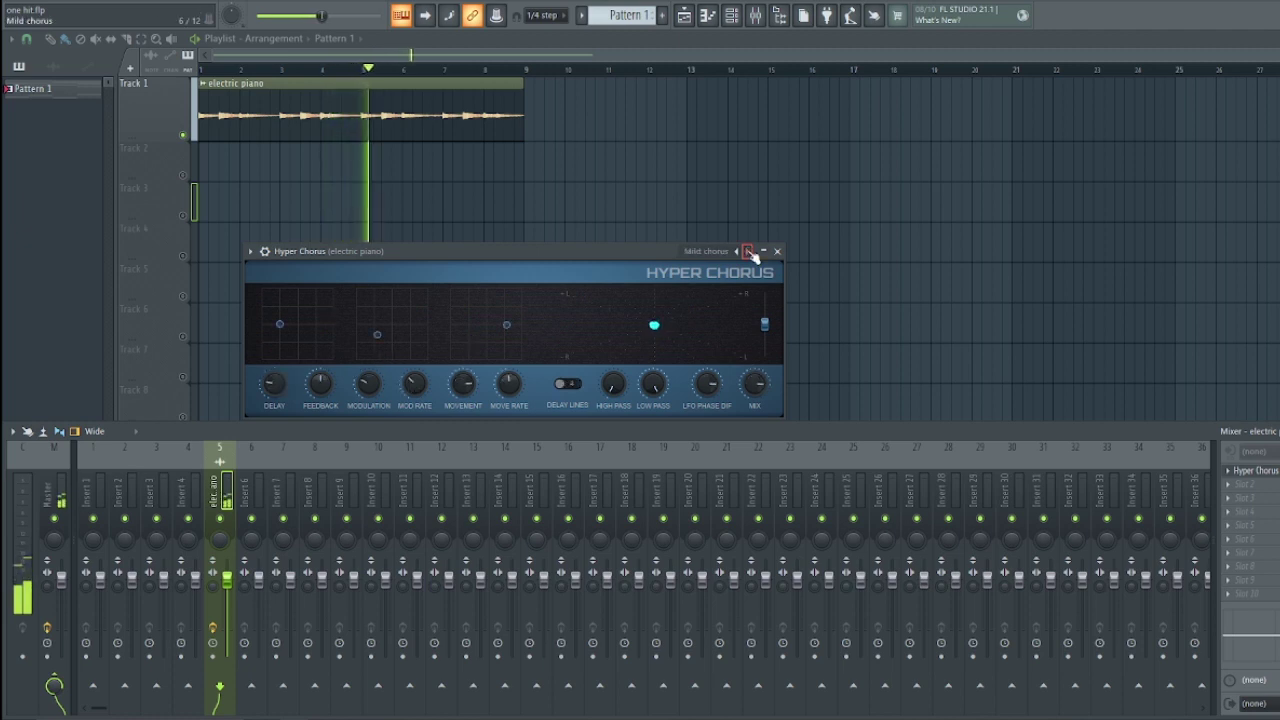
left_click(749, 252)
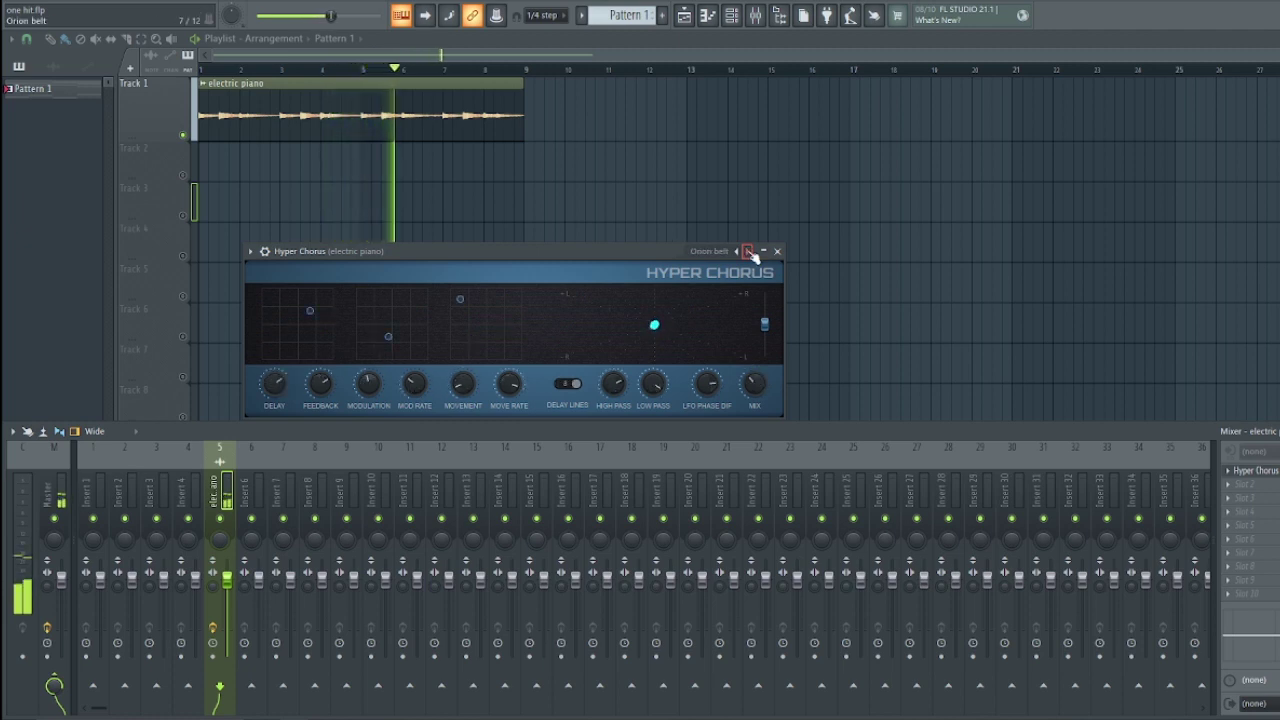
left_click(749, 252)
key("space")
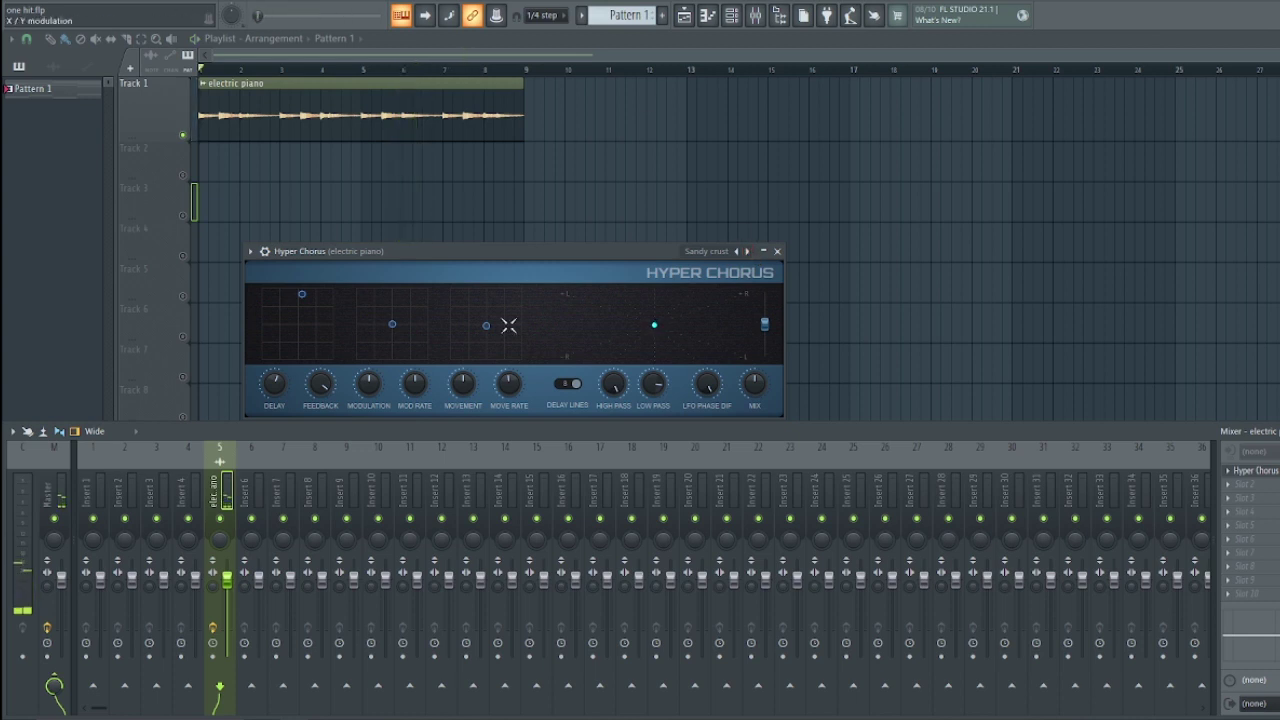